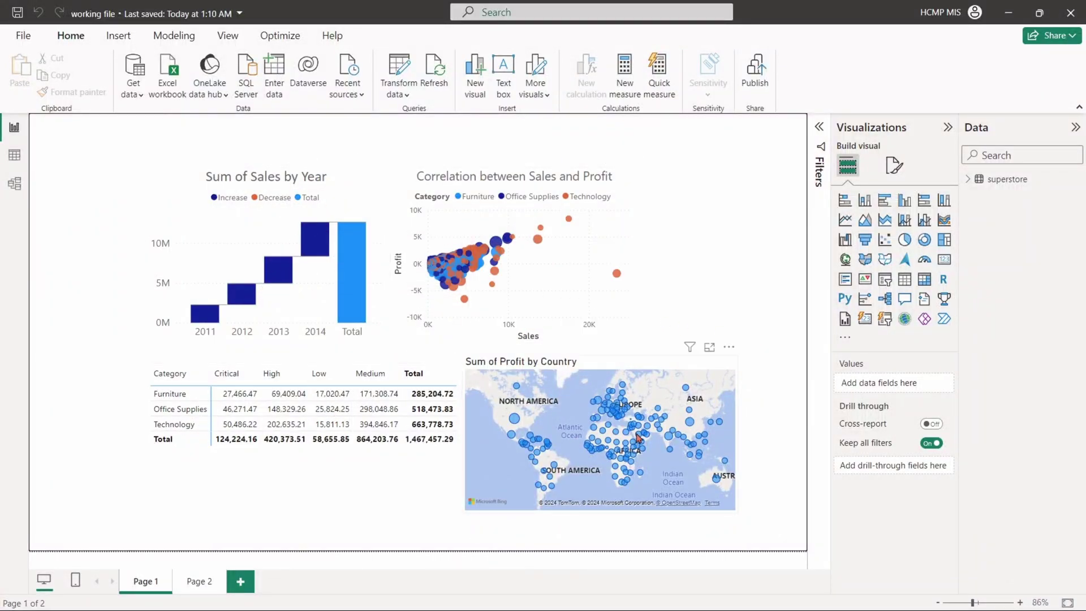
Step: Select the existing Sum of Profit by Country map on the page
{"action": "scroll", "coordinate": [675, 438], "scroll_direction": "up", "scroll_amount": 2}
{"action": "scroll", "coordinate": [675, 439], "scroll_direction": "down", "scroll_amount": 3}
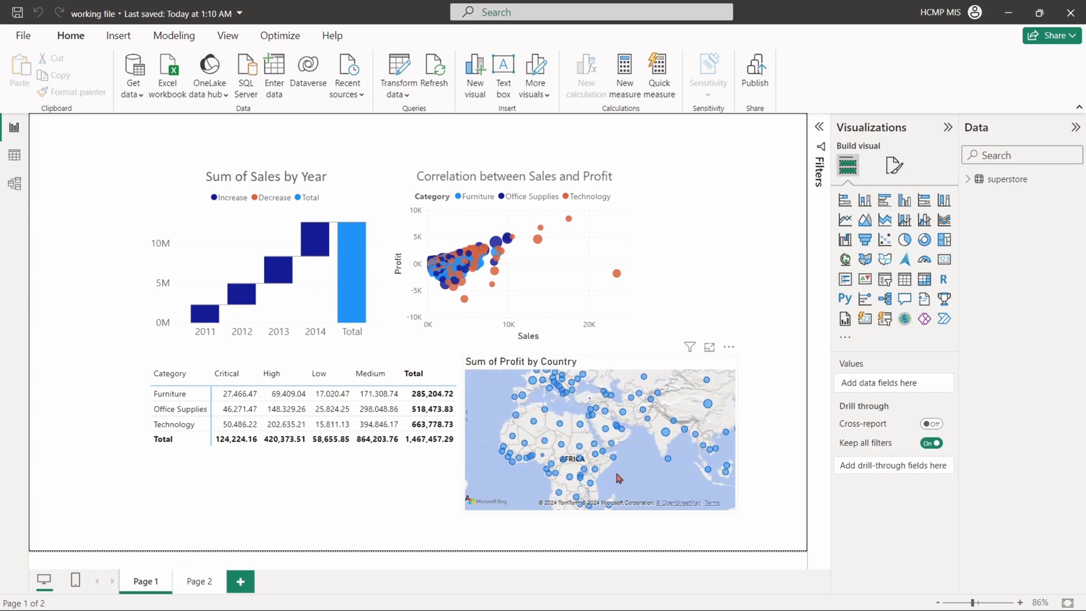
{"action": "left_click", "coordinate": [674, 439]}
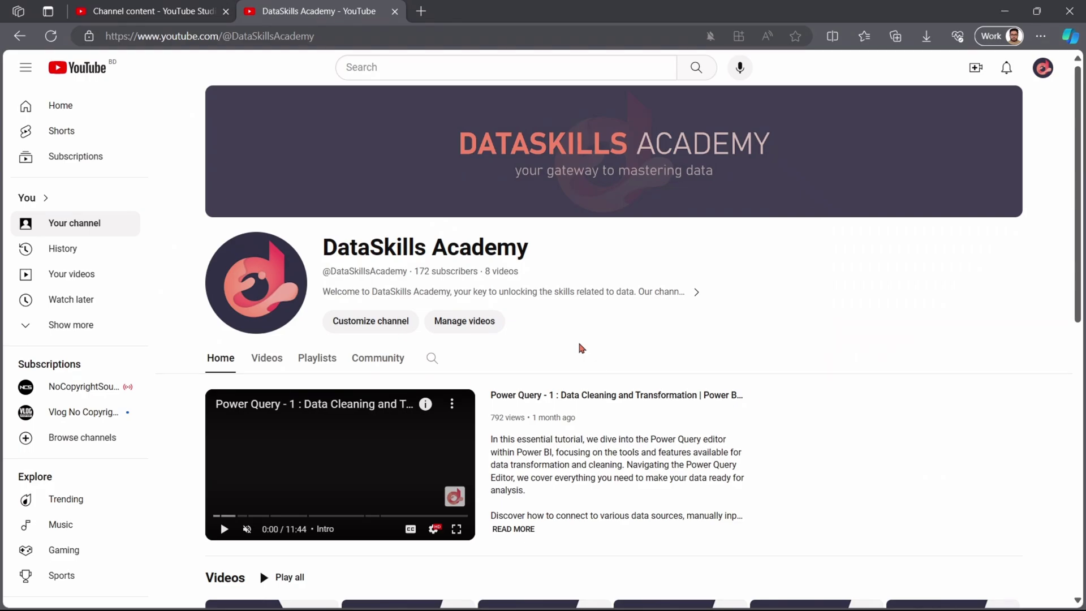
{"action": "scroll", "coordinate": [580, 345], "scroll_direction": "down", "scroll_amount": 3}
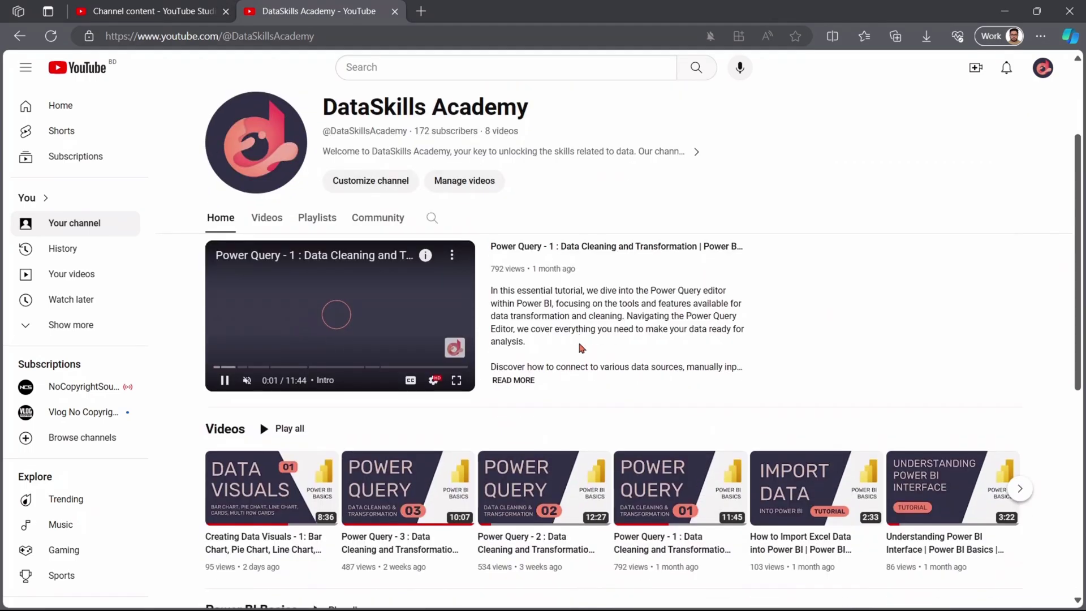
{"action": "scroll", "coordinate": [581, 325], "scroll_direction": "down", "scroll_amount": 2}
{"action": "scroll", "coordinate": [582, 289], "scroll_direction": "down", "scroll_amount": 2}
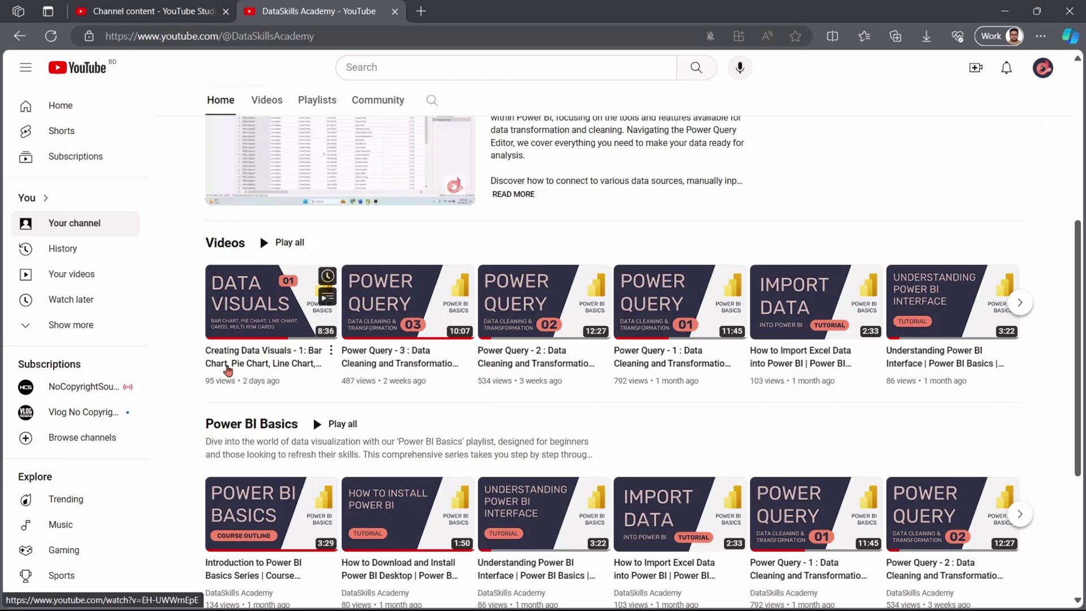
{"action": "scroll", "coordinate": [508, 385], "scroll_direction": "down", "scroll_amount": 3}
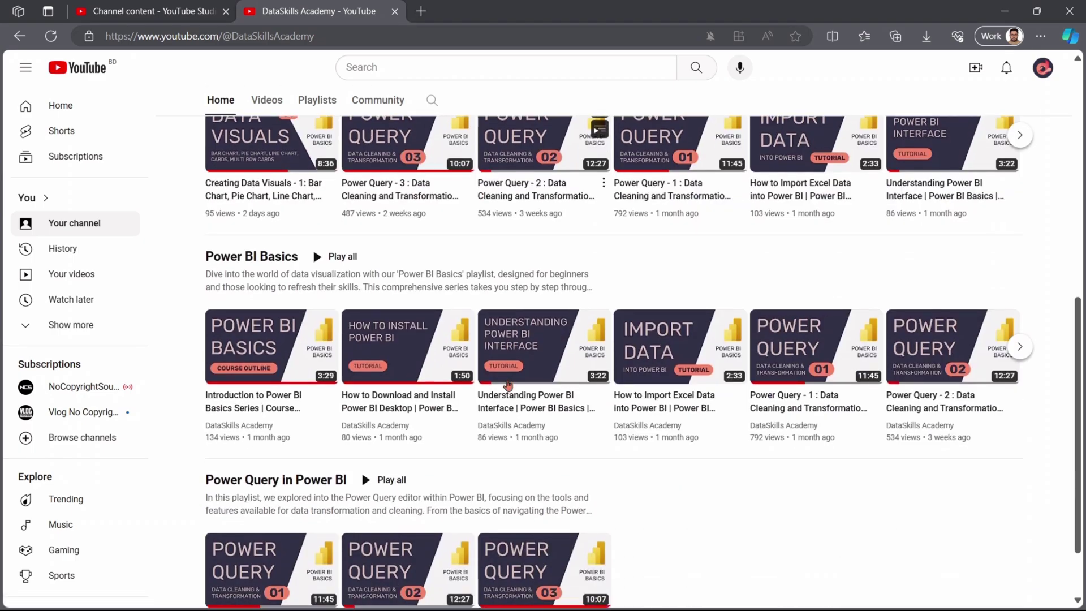
{"action": "scroll", "coordinate": [507, 384], "scroll_direction": "down", "scroll_amount": 2}
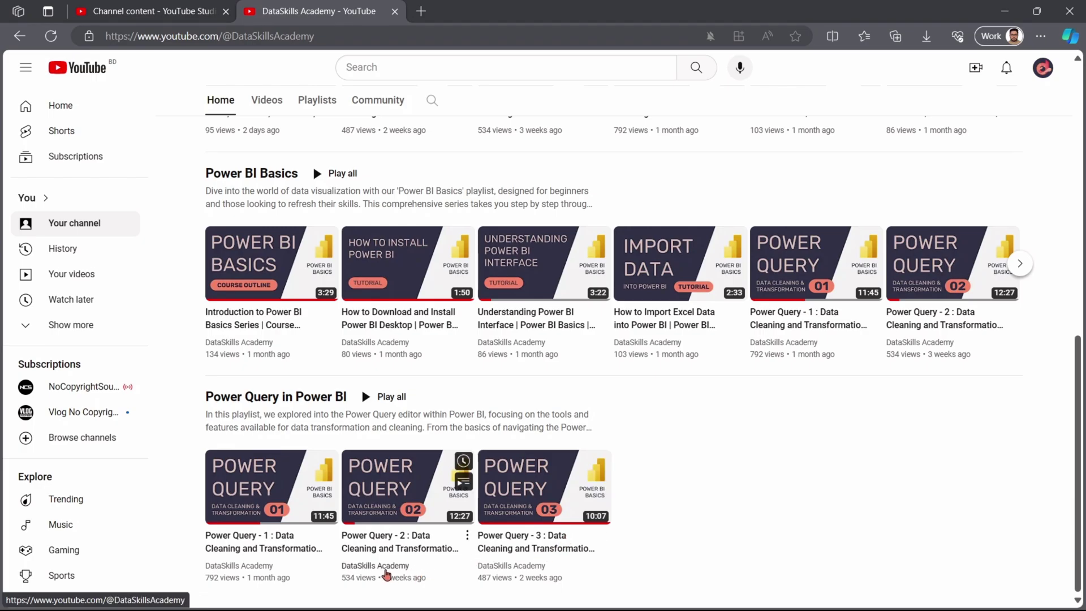
{"action": "scroll", "coordinate": [644, 500], "scroll_direction": "up", "scroll_amount": 1}
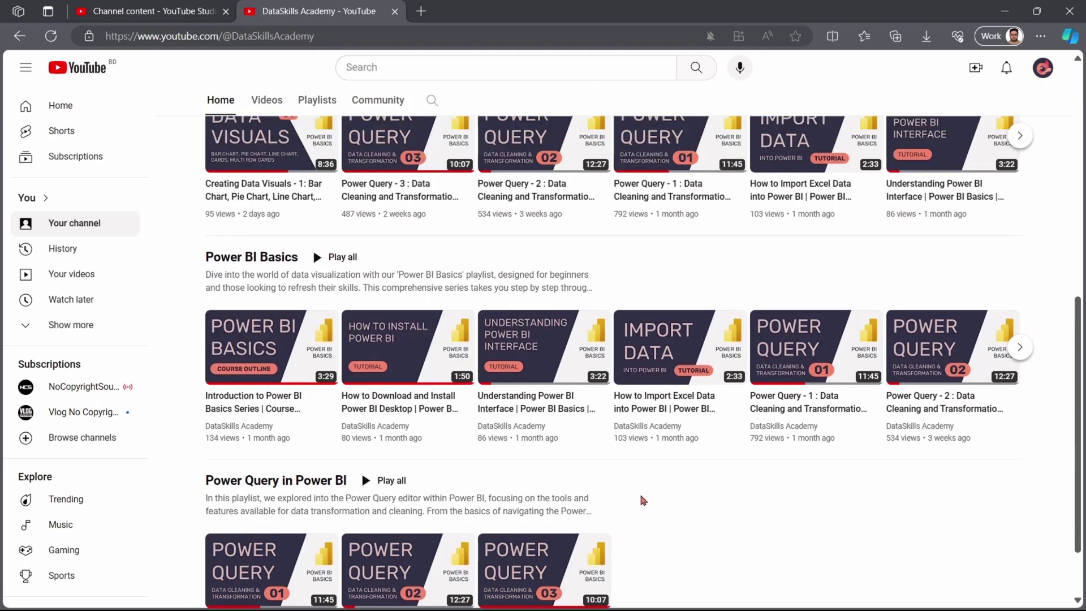
{"action": "scroll", "coordinate": [644, 500], "scroll_direction": "up", "scroll_amount": 6}
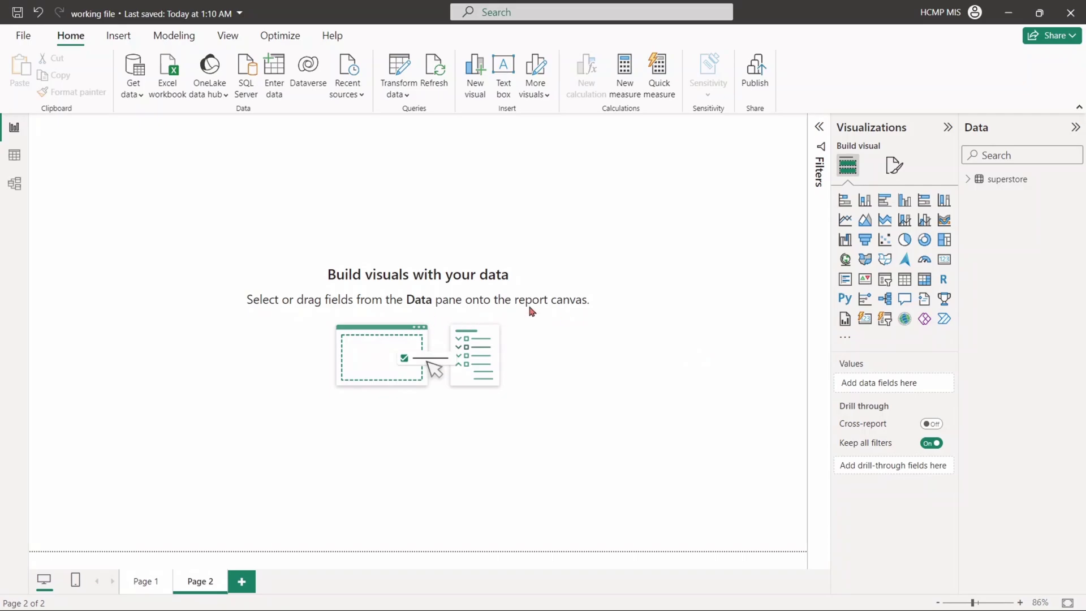
Step: Add a scatter chart, centred and enlarged on the canvas
{"action": "left_click", "coordinate": [885, 244]}
{"action": "left_click_drag", "start_coordinate": [123, 128], "coordinate": [409, 241]}
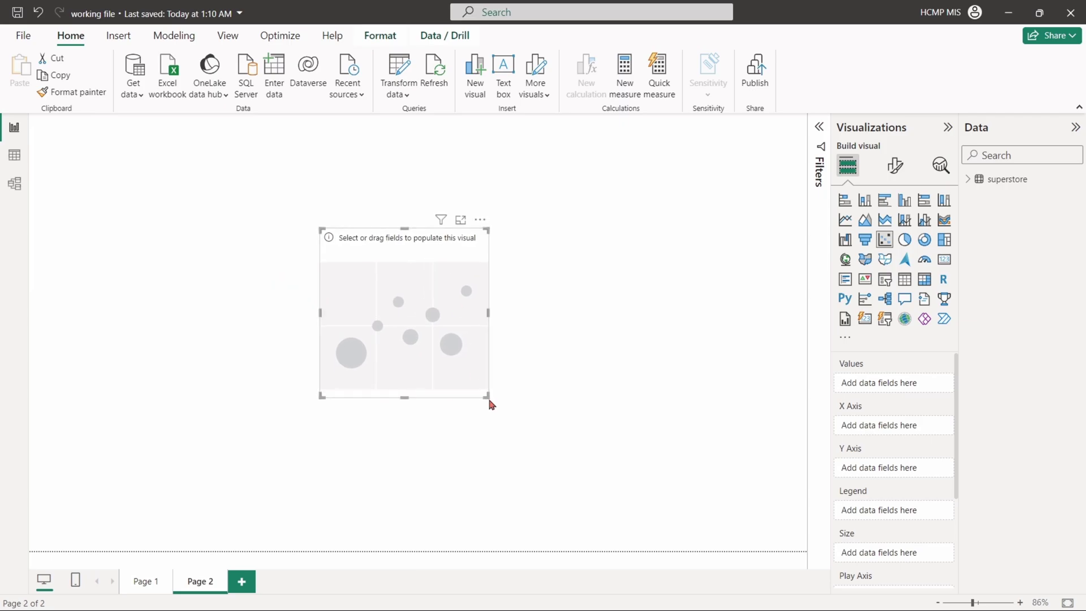
{"action": "left_click_drag", "start_coordinate": [492, 399], "coordinate": [574, 418]}
{"action": "left_click", "coordinate": [968, 179]}
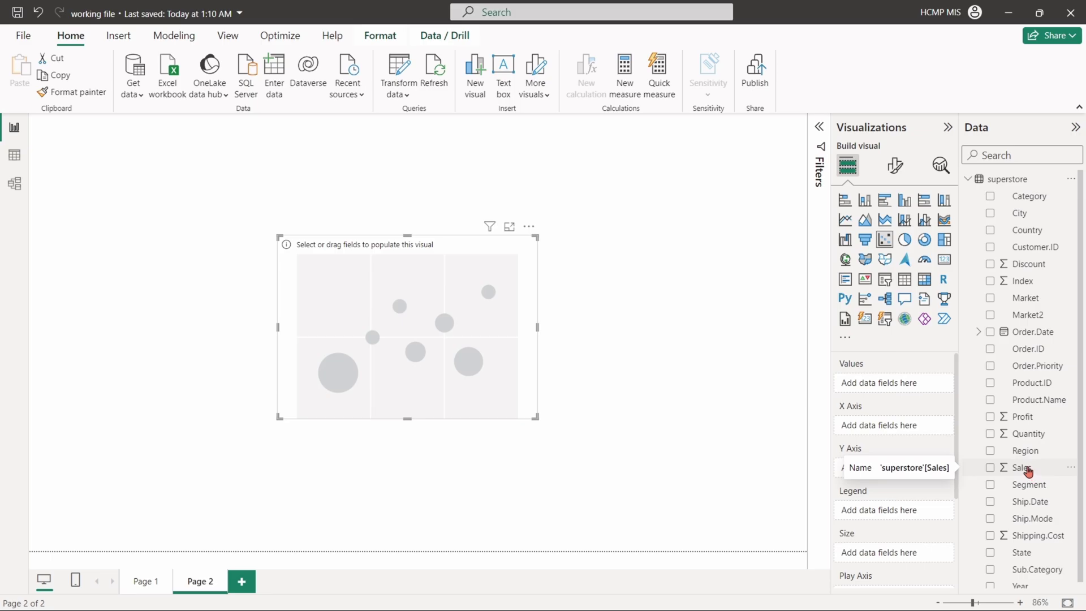
Step: Plot Sum of Sales on X against Sum of Profit on Y per Order.ID, then enlarge it
{"action": "left_click_drag", "start_coordinate": [1028, 474], "coordinate": [904, 430]}
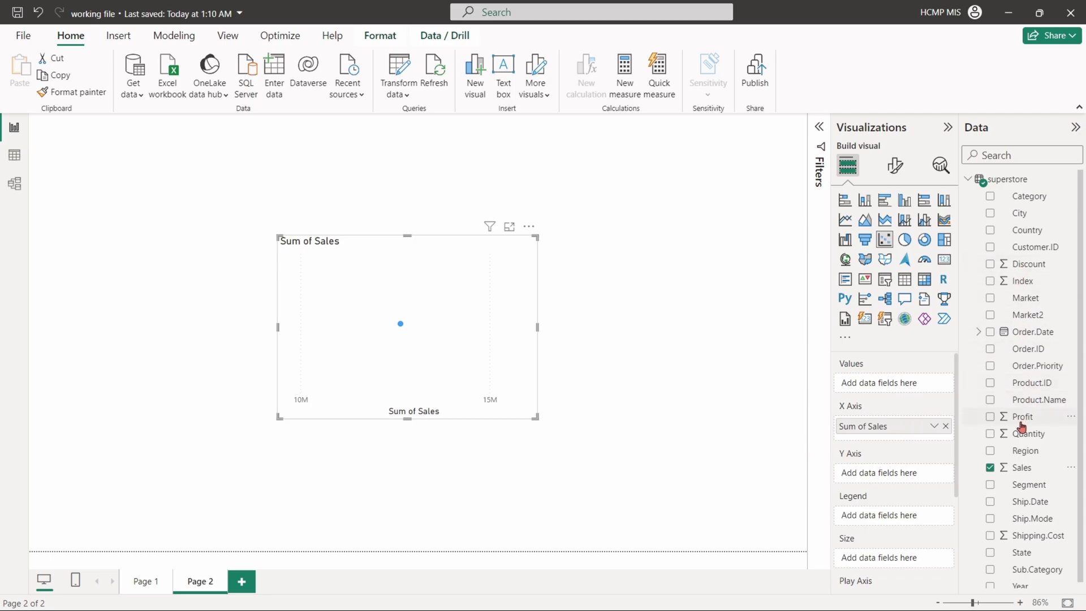
{"action": "left_click_drag", "start_coordinate": [1021, 417], "coordinate": [891, 477]}
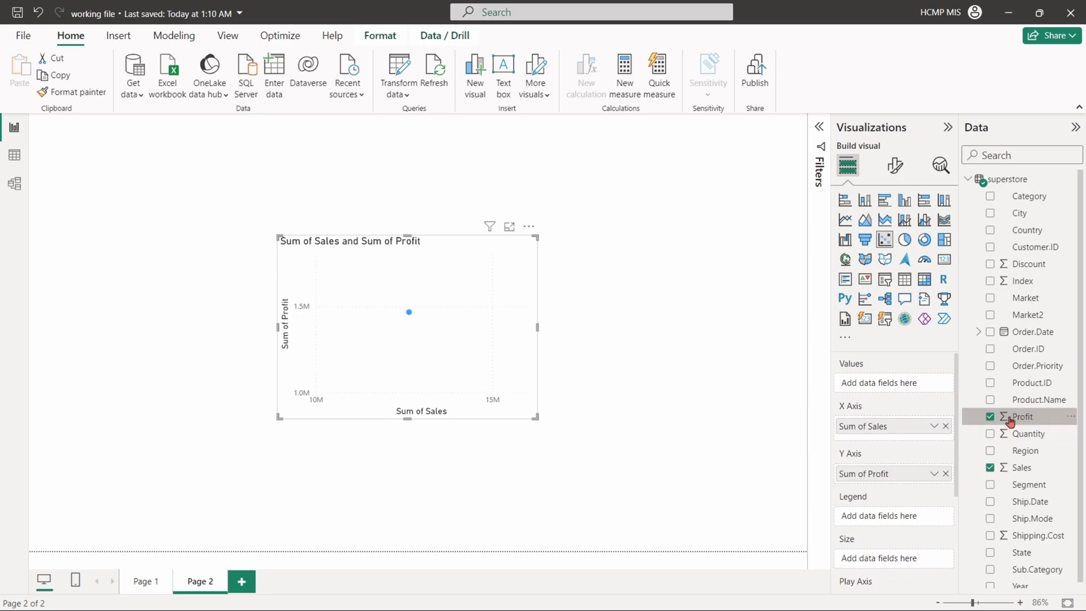
{"action": "scroll", "coordinate": [999, 419], "scroll_direction": "down", "scroll_amount": 1}
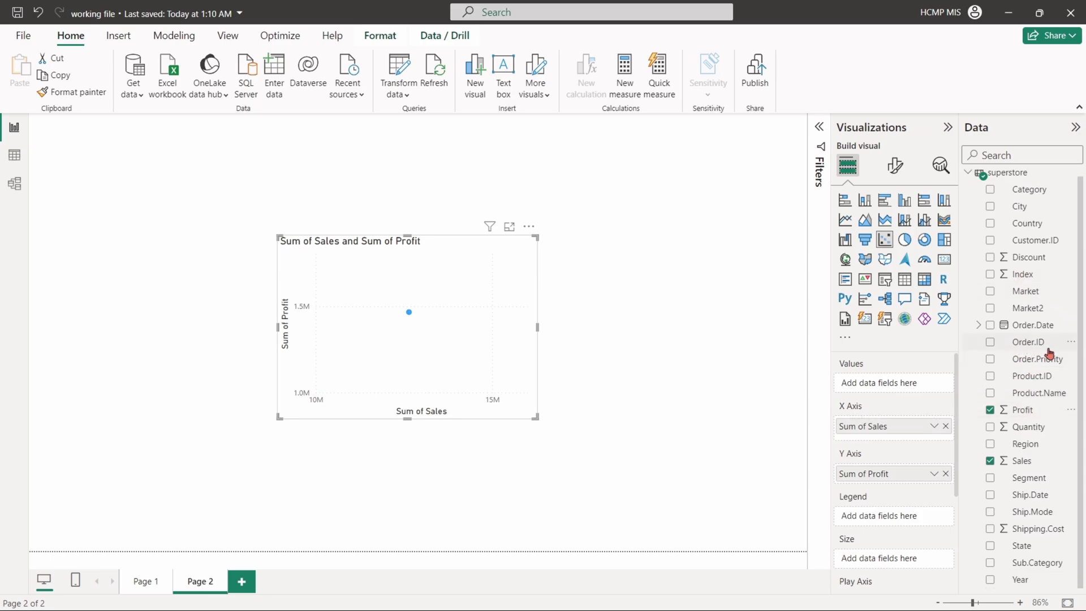
{"action": "left_click_drag", "start_coordinate": [1028, 347], "coordinate": [901, 383]}
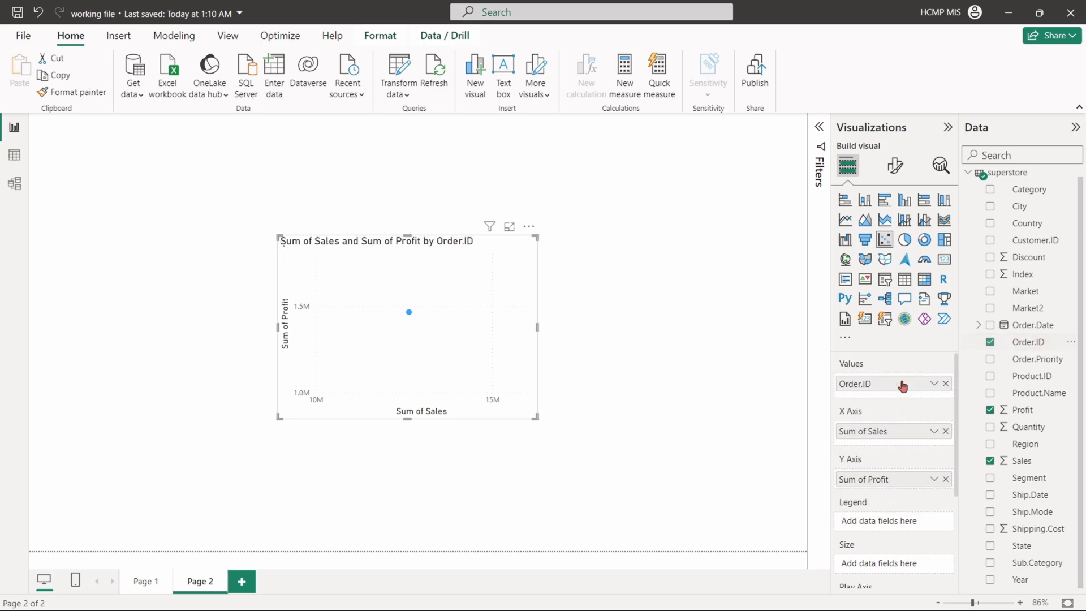
{"action": "left_click_drag", "start_coordinate": [537, 419], "coordinate": [556, 437]}
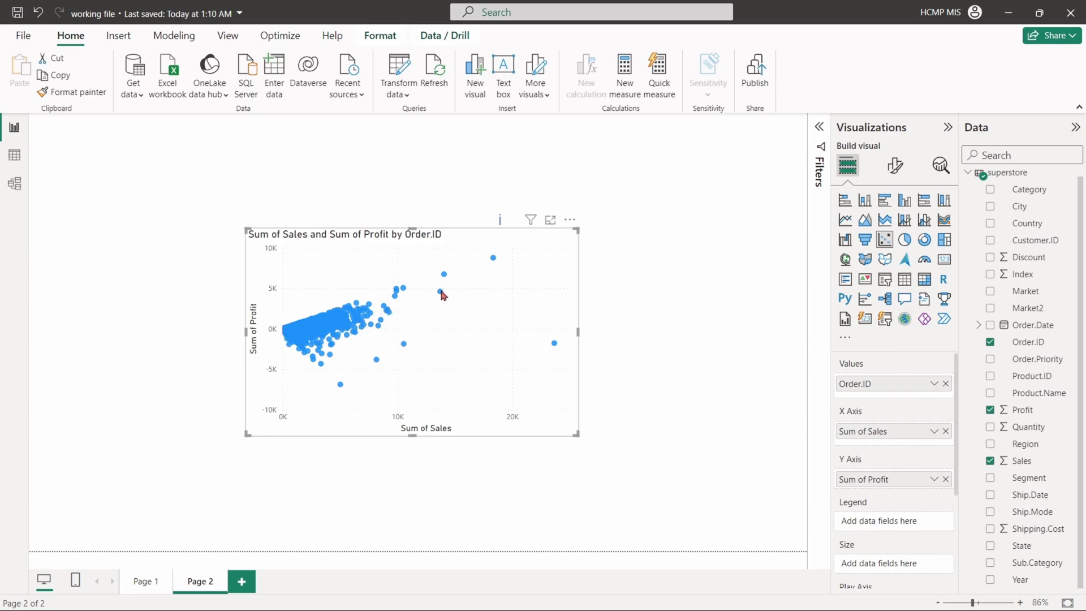
{"action": "mouse_move", "coordinate": [443, 293]}
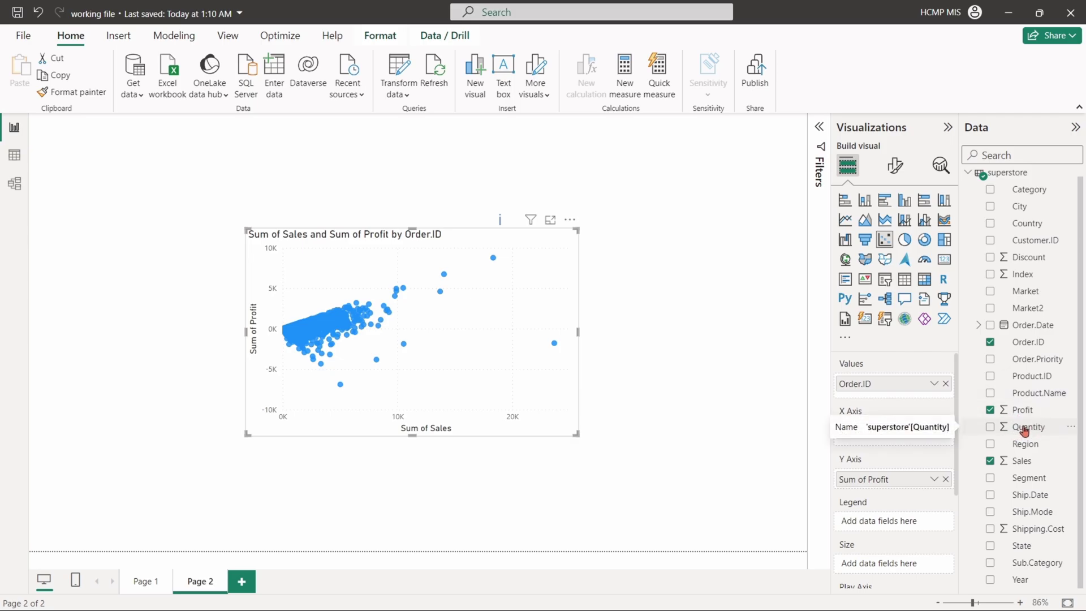
Step: Size the scatter bubbles by Sum of Quantity and colour the points by Category
{"action": "left_click_drag", "start_coordinate": [1025, 431], "coordinate": [903, 572]}
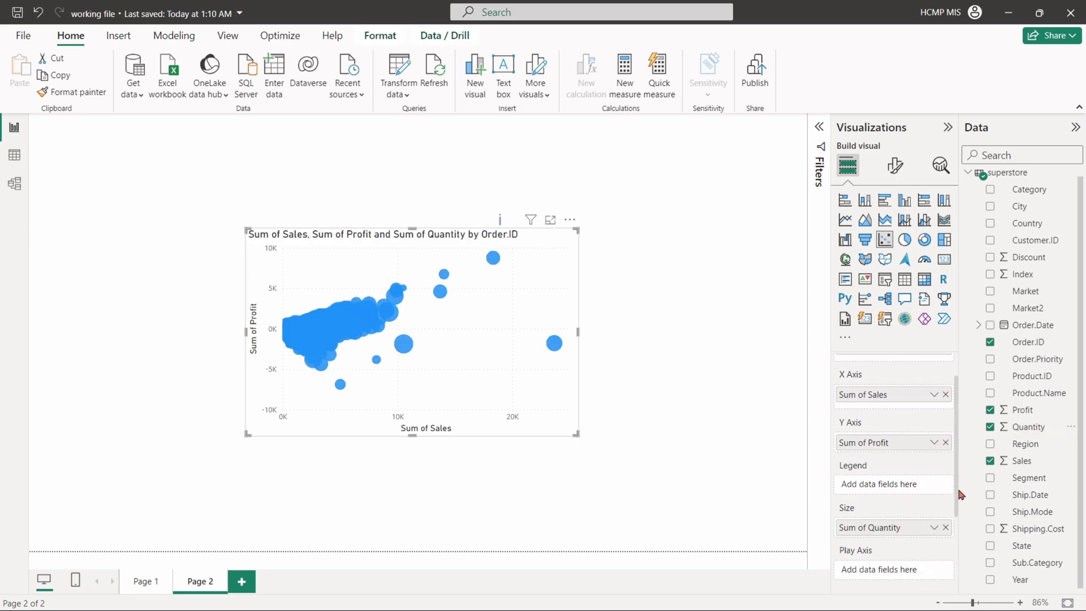
{"action": "scroll", "coordinate": [960, 494], "scroll_direction": "down", "scroll_amount": 1}
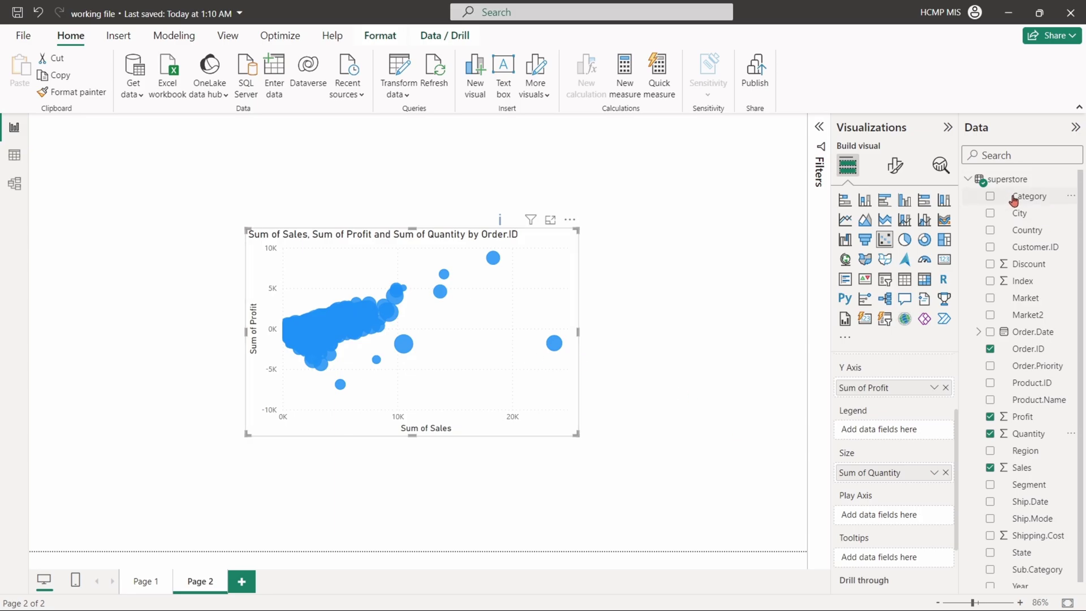
{"action": "left_click_drag", "start_coordinate": [1016, 199], "coordinate": [894, 439]}
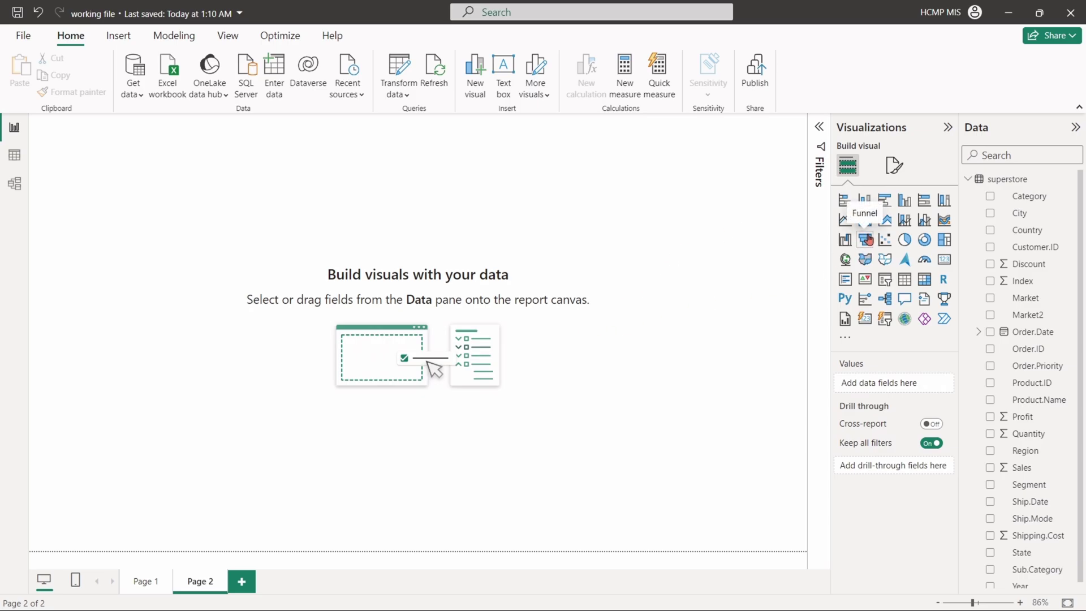
Step: Add a centred funnel chart using Order.Date as categories and Sum of Profit as values
{"action": "left_click", "coordinate": [865, 241]}
{"action": "left_click_drag", "start_coordinate": [190, 259], "coordinate": [549, 379]}
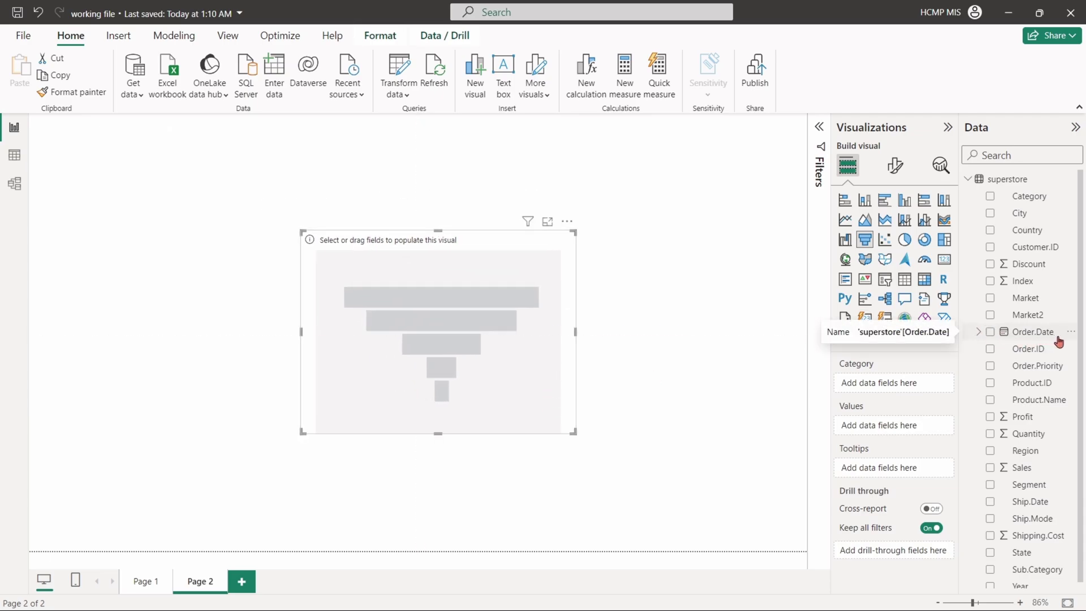
{"action": "left_click_drag", "start_coordinate": [1029, 338], "coordinate": [904, 390]}
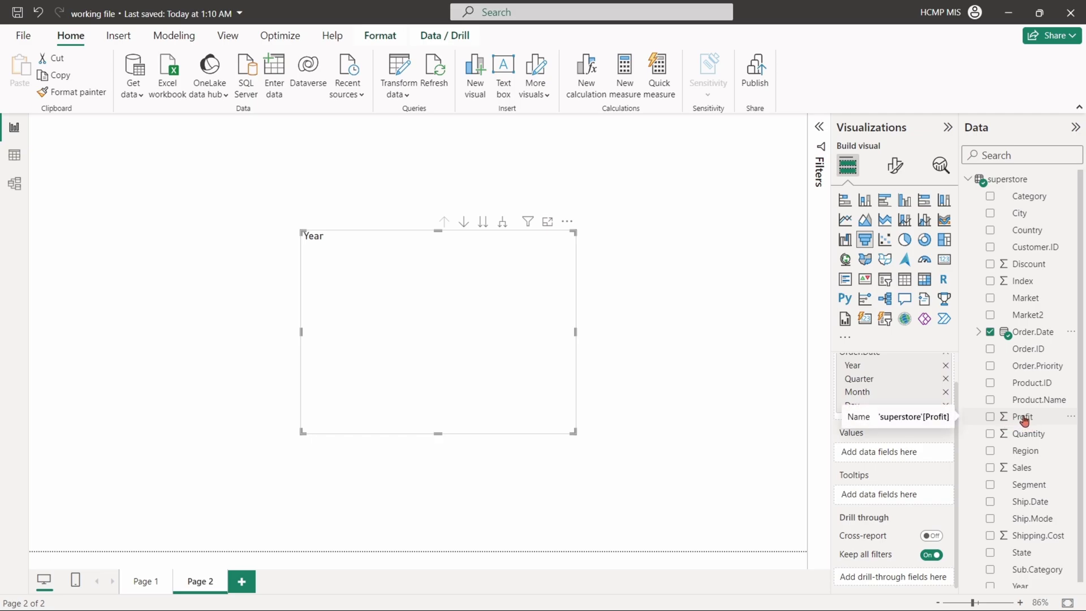
{"action": "left_click_drag", "start_coordinate": [1024, 420], "coordinate": [893, 458]}
Step: Make the 2011–2014 profit funnel wider and shorter
{"action": "left_click_drag", "start_coordinate": [575, 433], "coordinate": [590, 407]}
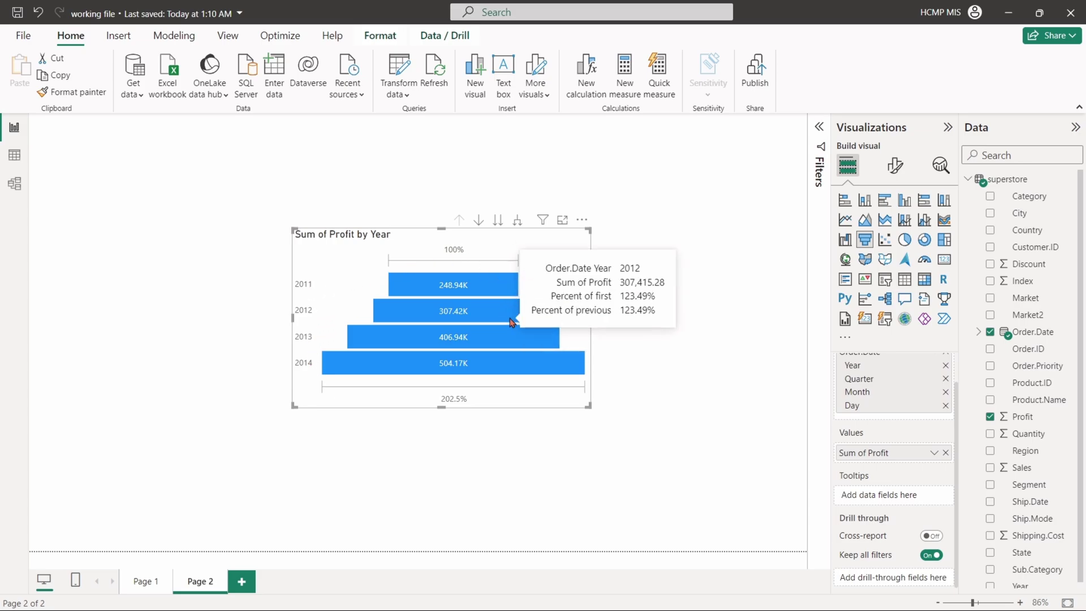
{"action": "mouse_move", "coordinate": [532, 339]}
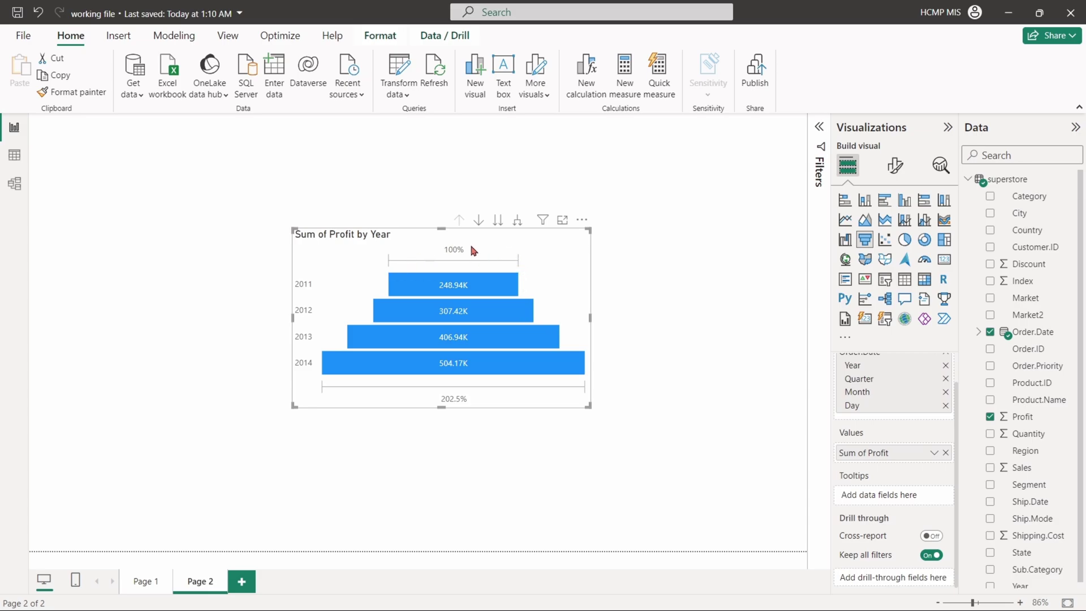
{"action": "mouse_move", "coordinate": [514, 318]}
{"action": "mouse_move", "coordinate": [470, 363]}
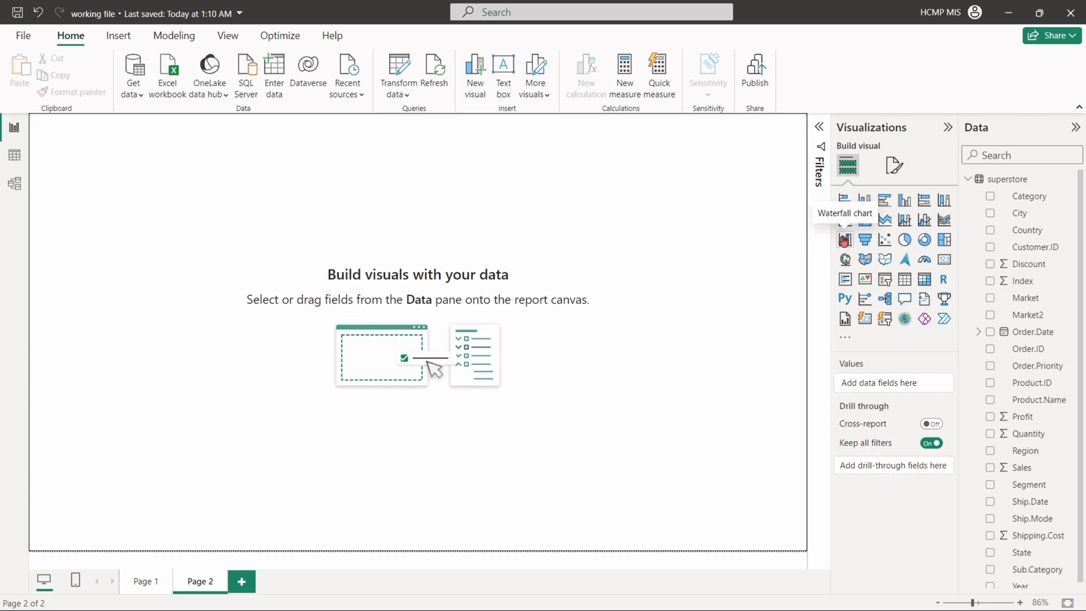
Step: Build a centred Sum of Sales by Year waterfall from Order.Date and Sales, totalling 12,642,905
{"action": "left_click", "coordinate": [844, 241]}
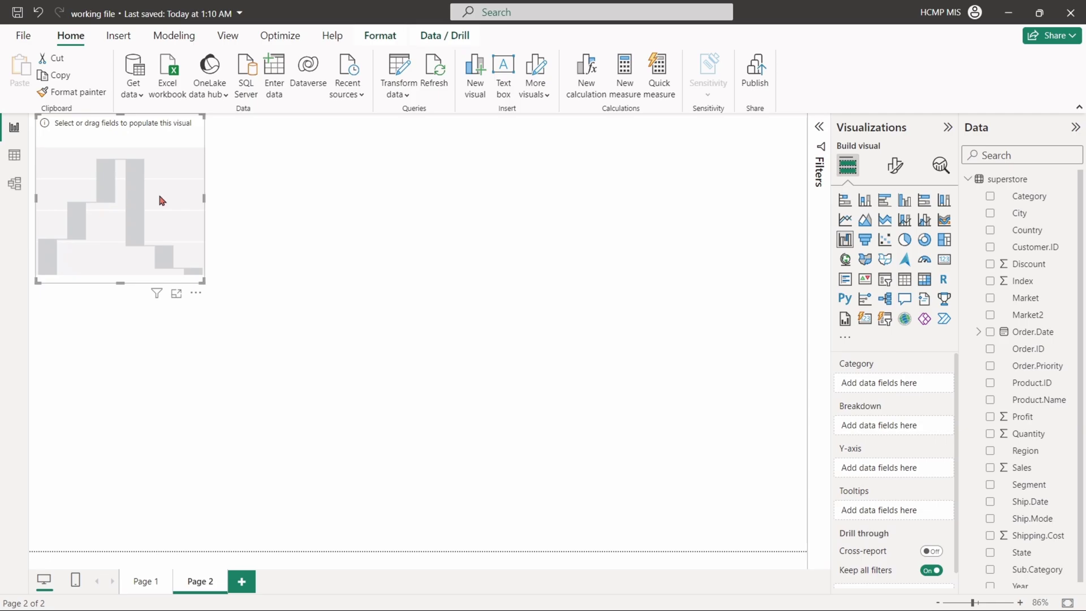
{"action": "left_click_drag", "start_coordinate": [161, 200], "coordinate": [317, 271]}
{"action": "left_click_drag", "start_coordinate": [370, 363], "coordinate": [580, 424]}
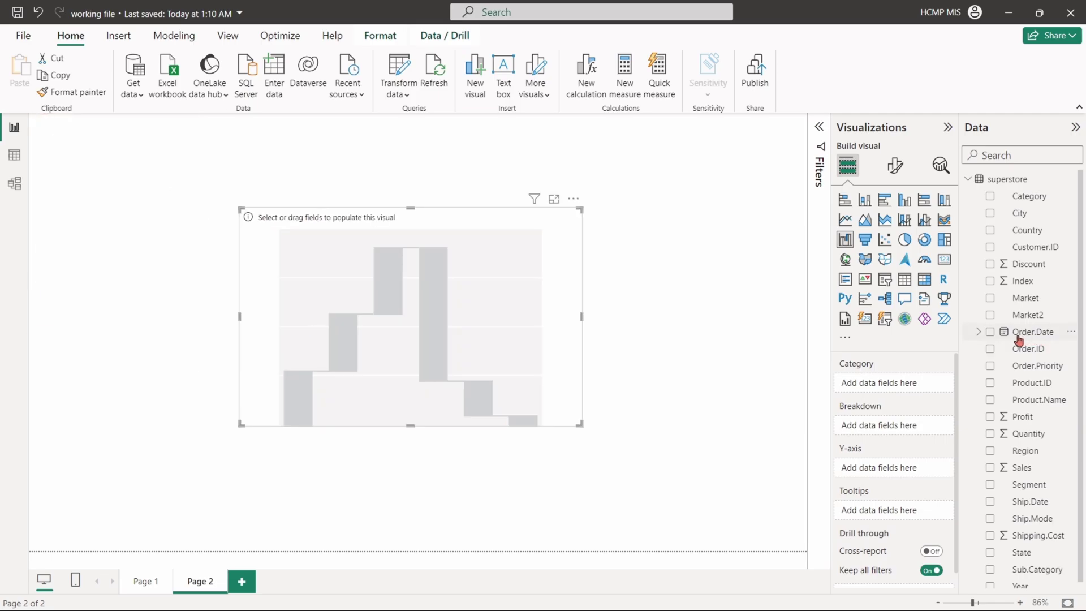
{"action": "left_click_drag", "start_coordinate": [1025, 338], "coordinate": [898, 389]}
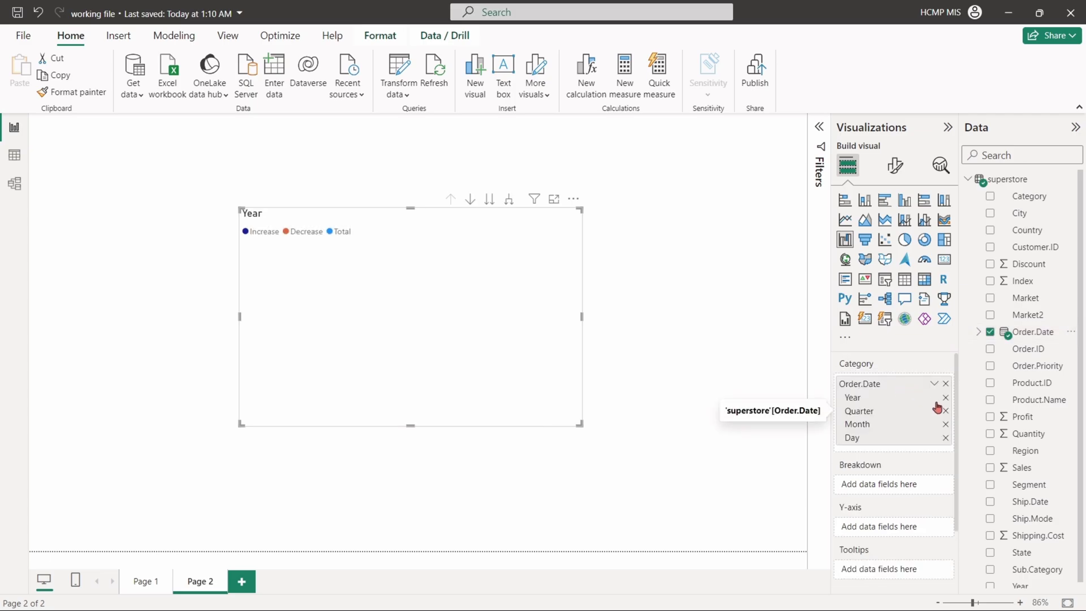
{"action": "scroll", "coordinate": [1025, 477], "scroll_direction": "down", "scroll_amount": 1}
{"action": "left_click_drag", "start_coordinate": [1022, 465], "coordinate": [895, 528]}
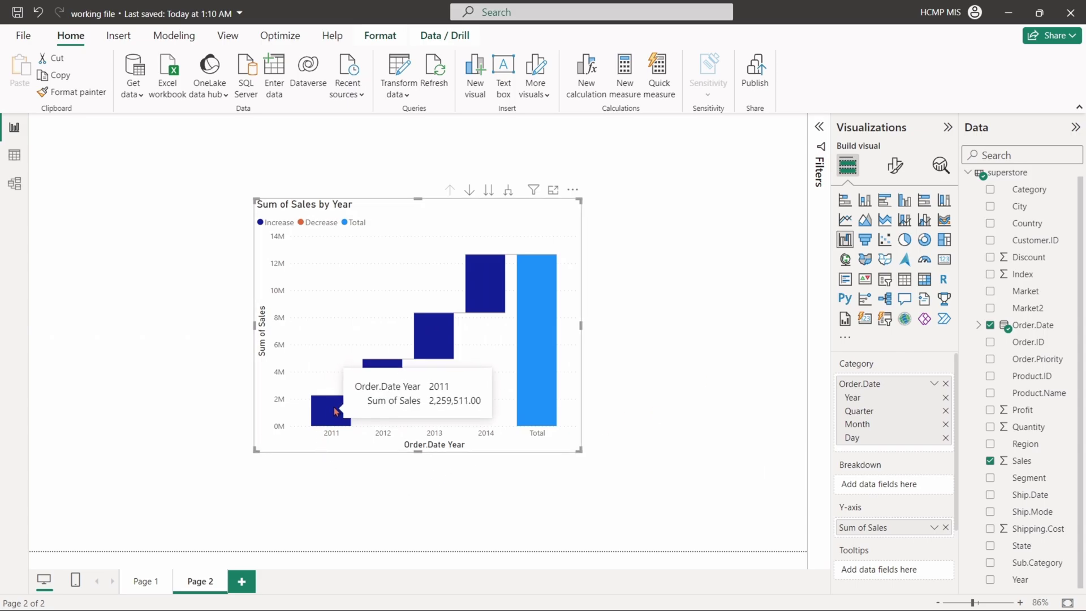
{"action": "mouse_move", "coordinate": [386, 378]}
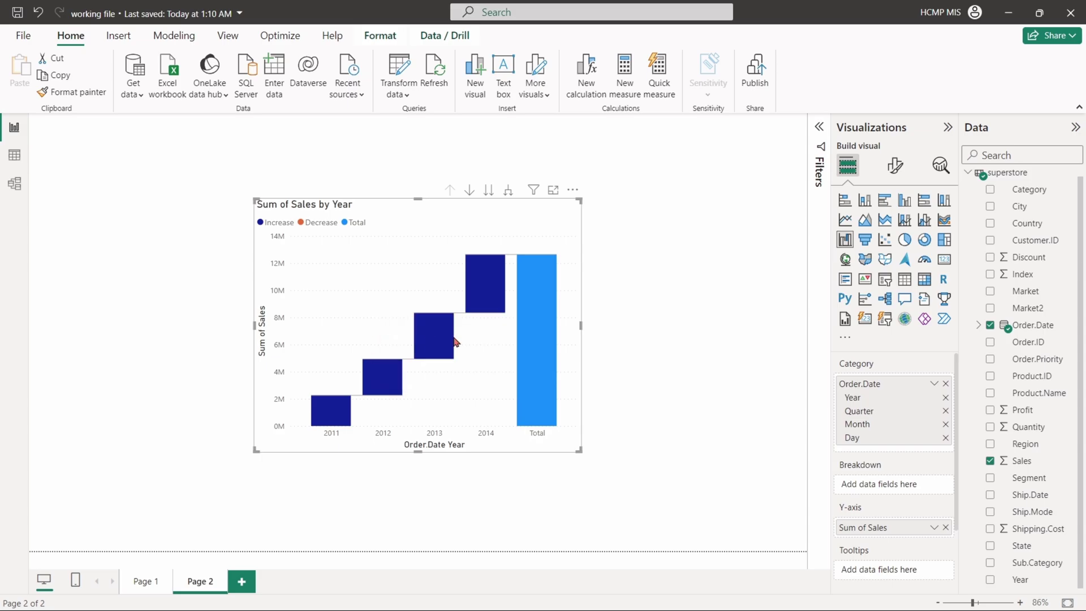
{"action": "mouse_move", "coordinate": [456, 338]}
{"action": "mouse_move", "coordinate": [545, 377]}
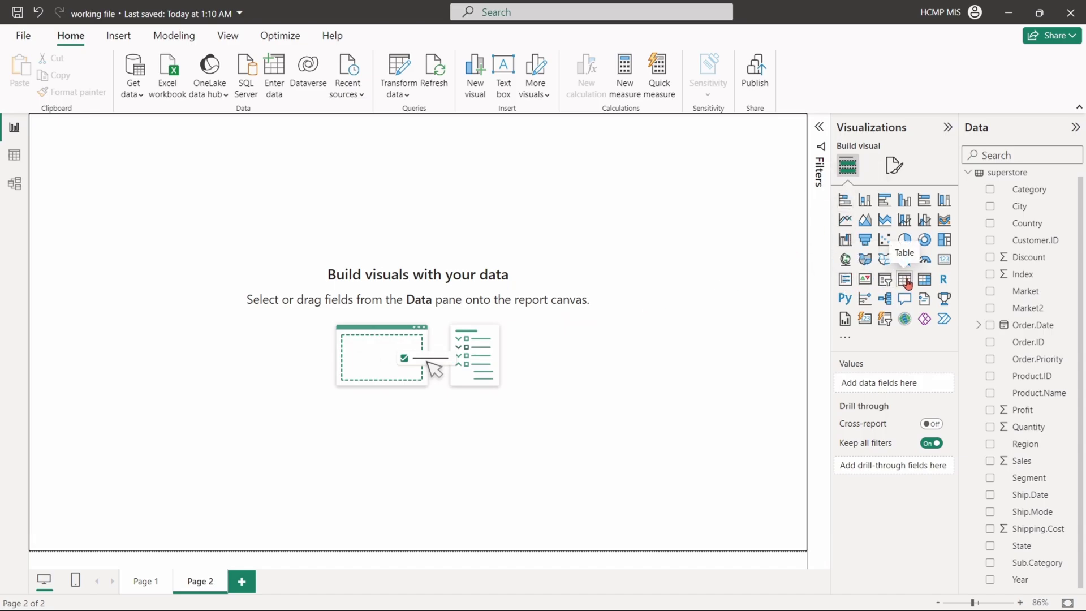
Step: Add a table of Category, Country, City, Market, Order.Date, Order.ID, Profit, Quantity and Sales
{"action": "left_click", "coordinate": [905, 279]}
{"action": "left_click_drag", "start_coordinate": [121, 205], "coordinate": [428, 368]}
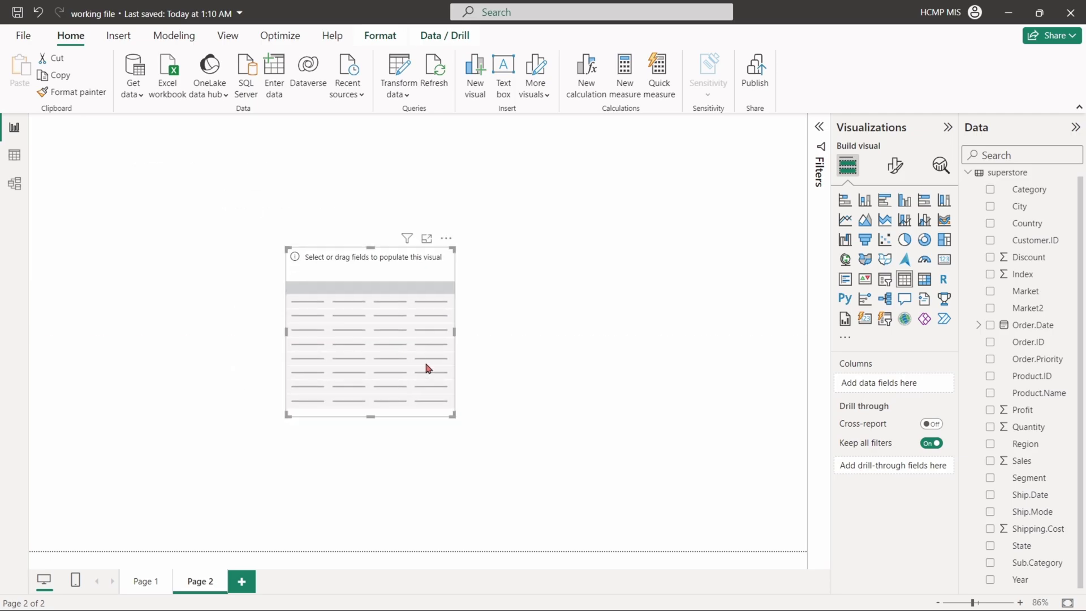
{"action": "left_click_drag", "start_coordinate": [453, 415], "coordinate": [536, 423]}
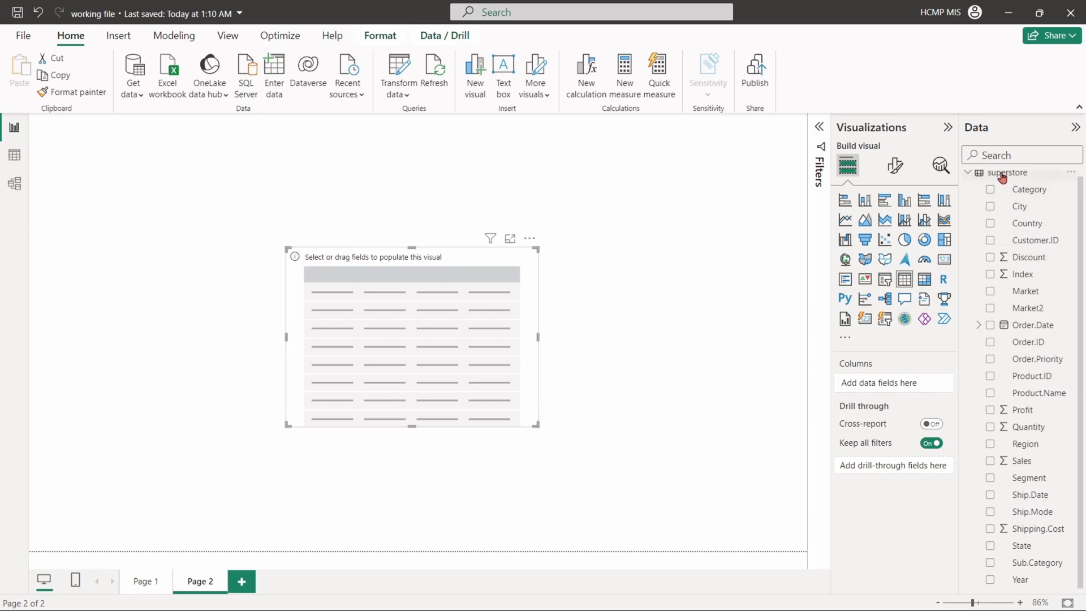
{"action": "left_click", "coordinate": [991, 190]}
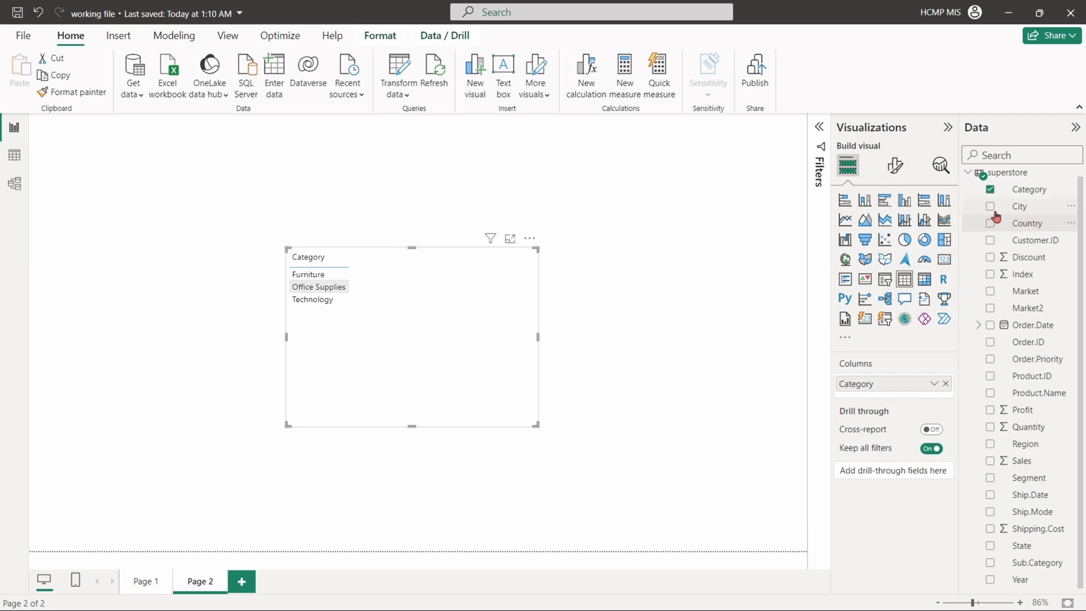
{"action": "left_click", "coordinate": [991, 222]}
{"action": "left_click", "coordinate": [991, 206]}
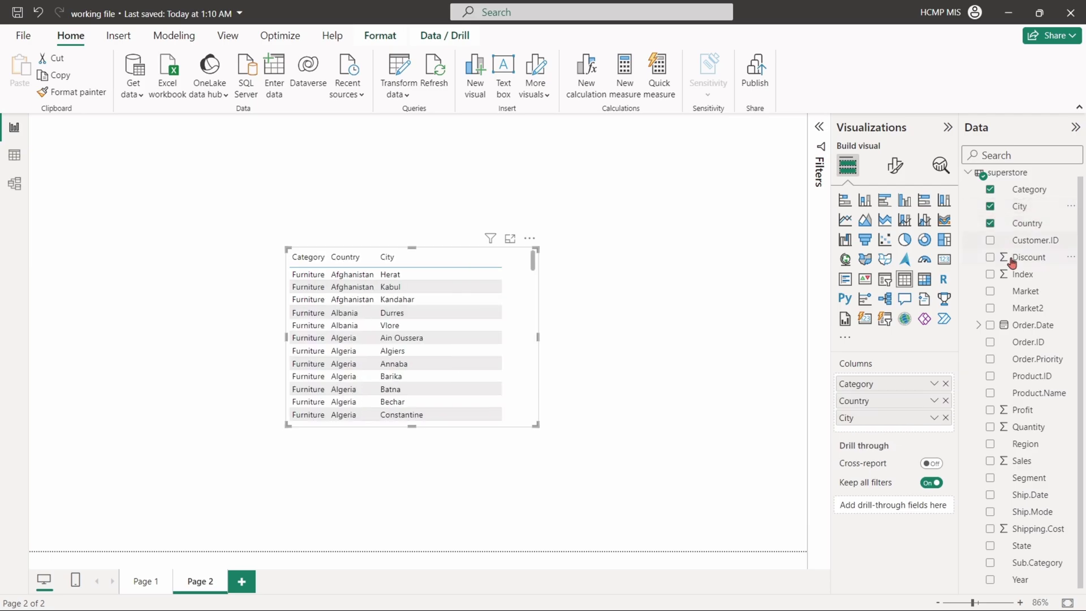
{"action": "left_click", "coordinate": [990, 291]}
{"action": "left_click", "coordinate": [990, 326]}
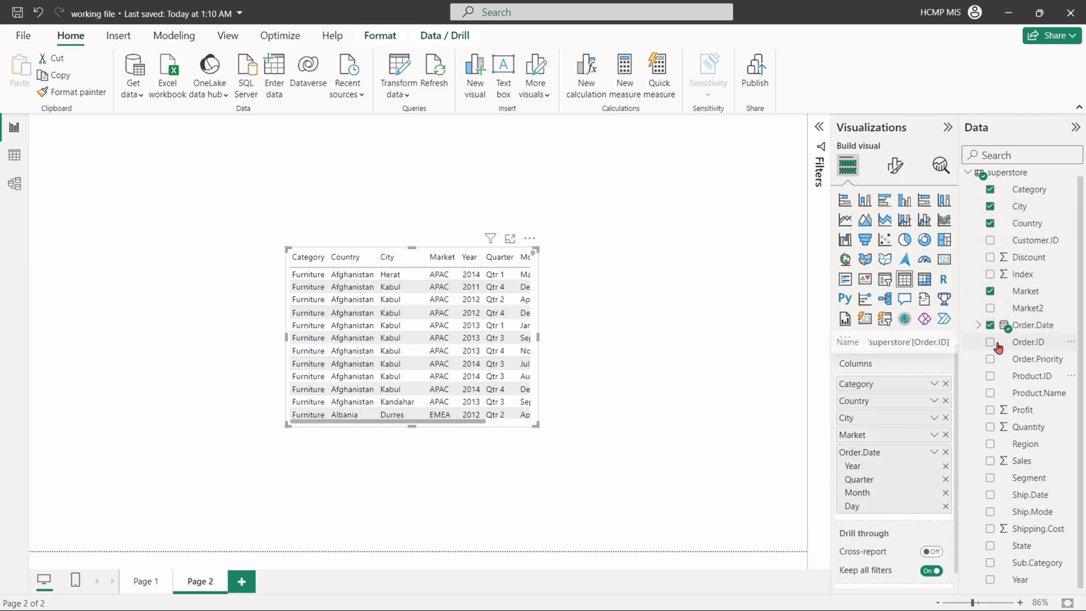
{"action": "left_click", "coordinate": [990, 342]}
{"action": "left_click", "coordinate": [991, 410]}
{"action": "left_click", "coordinate": [990, 426]}
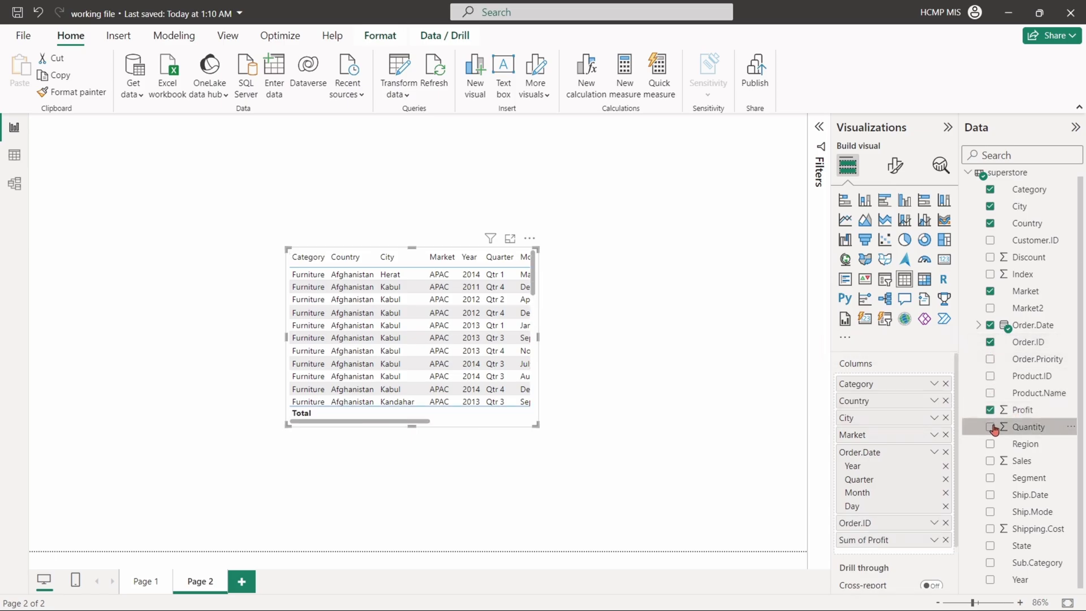
{"action": "left_click", "coordinate": [991, 460]}
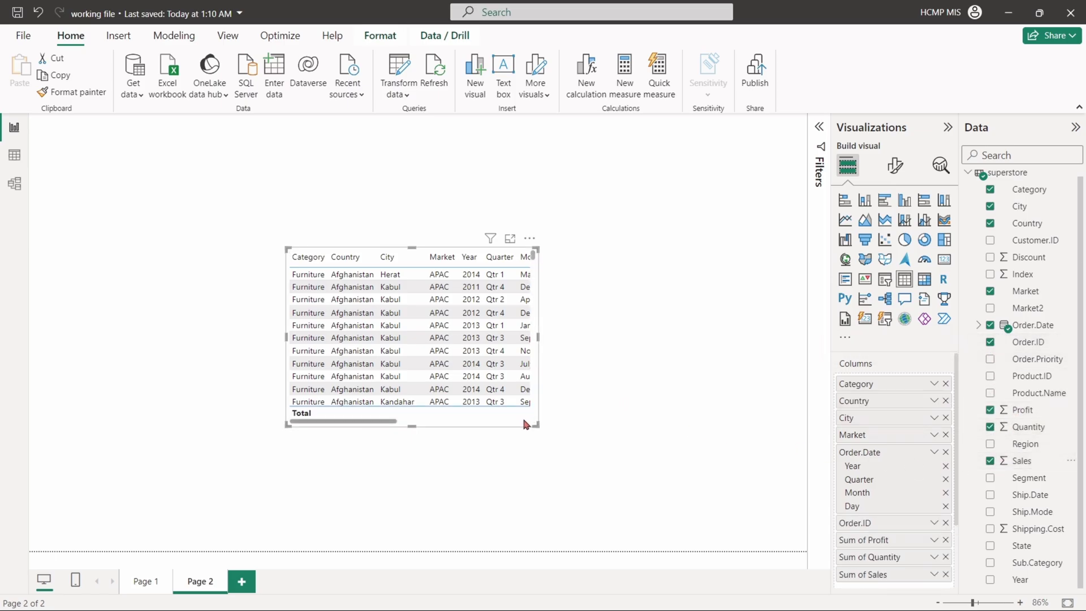
Step: Move the table up and left and enlarge it to show every column
{"action": "left_click_drag", "start_coordinate": [517, 420], "coordinate": [763, 440]}
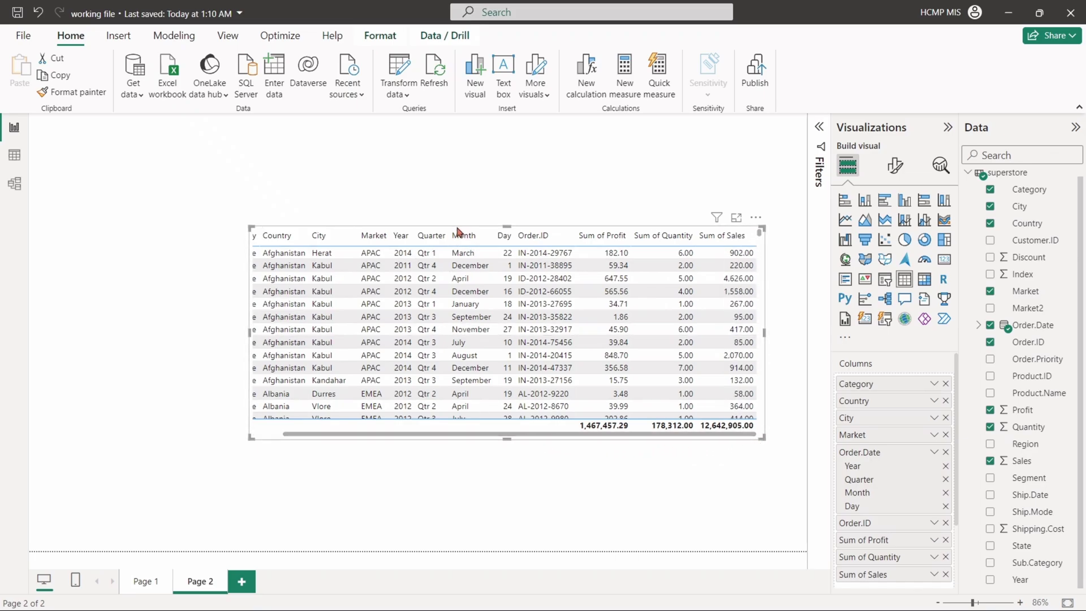
{"action": "left_click_drag", "start_coordinate": [458, 230], "coordinate": [359, 219]}
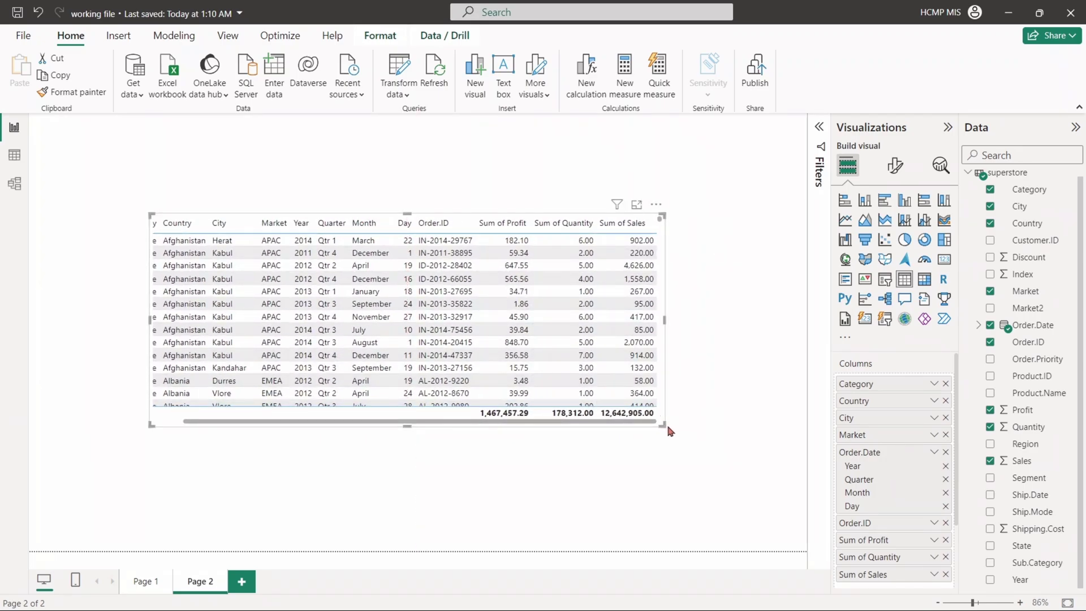
{"action": "left_click_drag", "start_coordinate": [667, 425], "coordinate": [712, 452]}
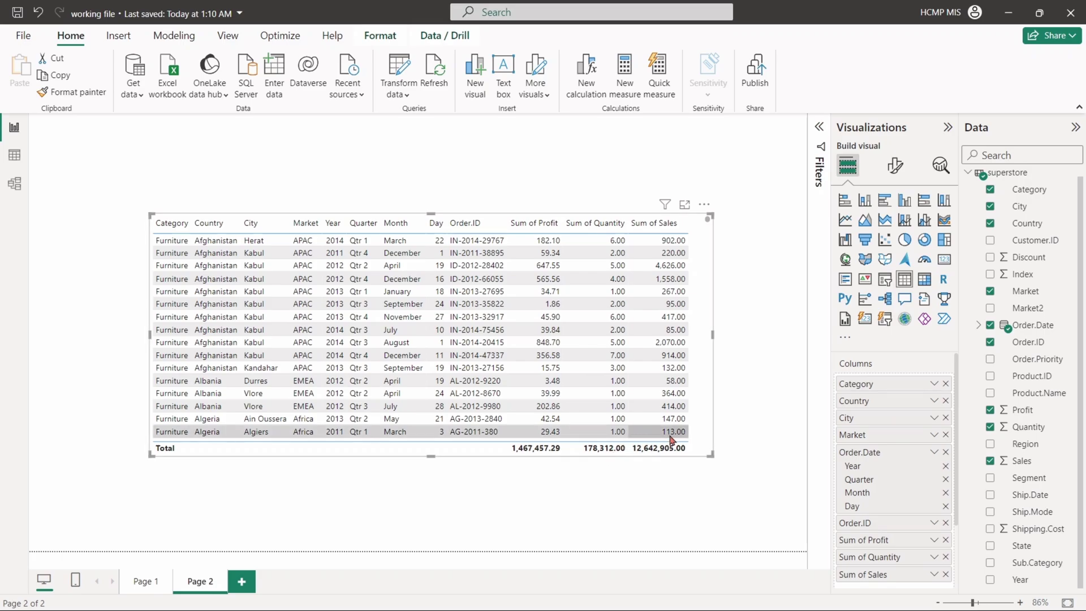
{"action": "scroll", "coordinate": [656, 362], "scroll_direction": "down", "scroll_amount": 3}
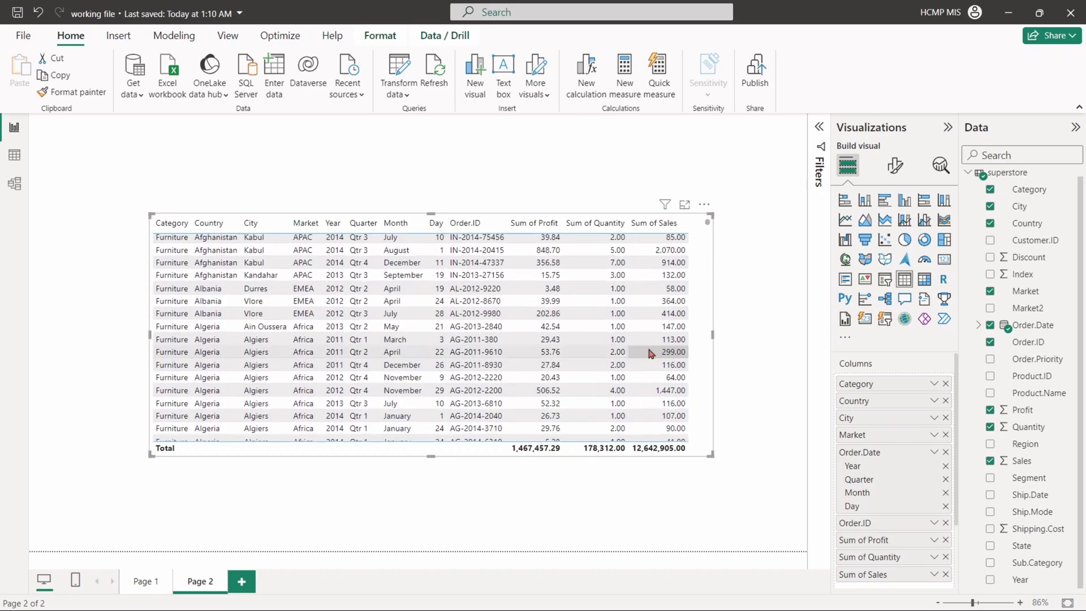
{"action": "scroll", "coordinate": [317, 340], "scroll_direction": "down", "scroll_amount": 8}
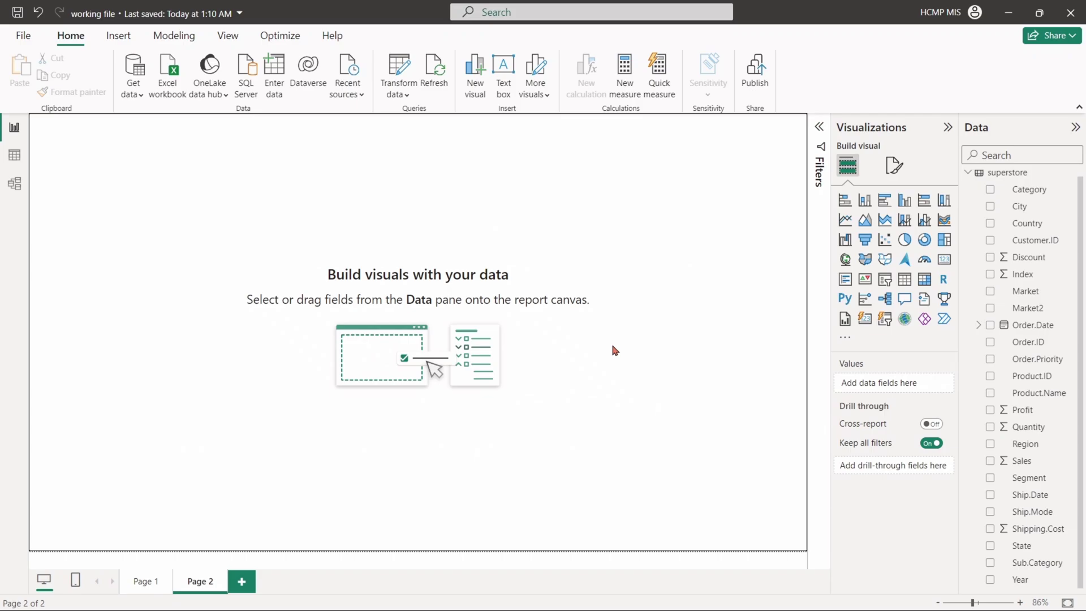
Step: Add an enlarged matrix with Category on rows and Order.Priority on columns
{"action": "left_click", "coordinate": [926, 279]}
{"action": "left_click_drag", "start_coordinate": [181, 195], "coordinate": [353, 303]}
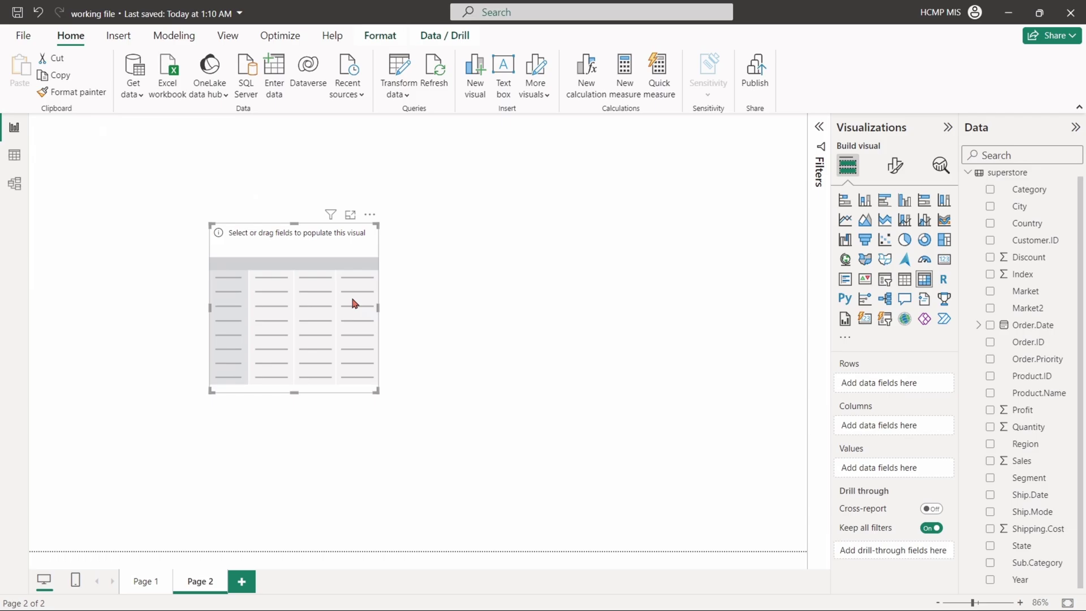
{"action": "left_click_drag", "start_coordinate": [378, 391], "coordinate": [589, 388]}
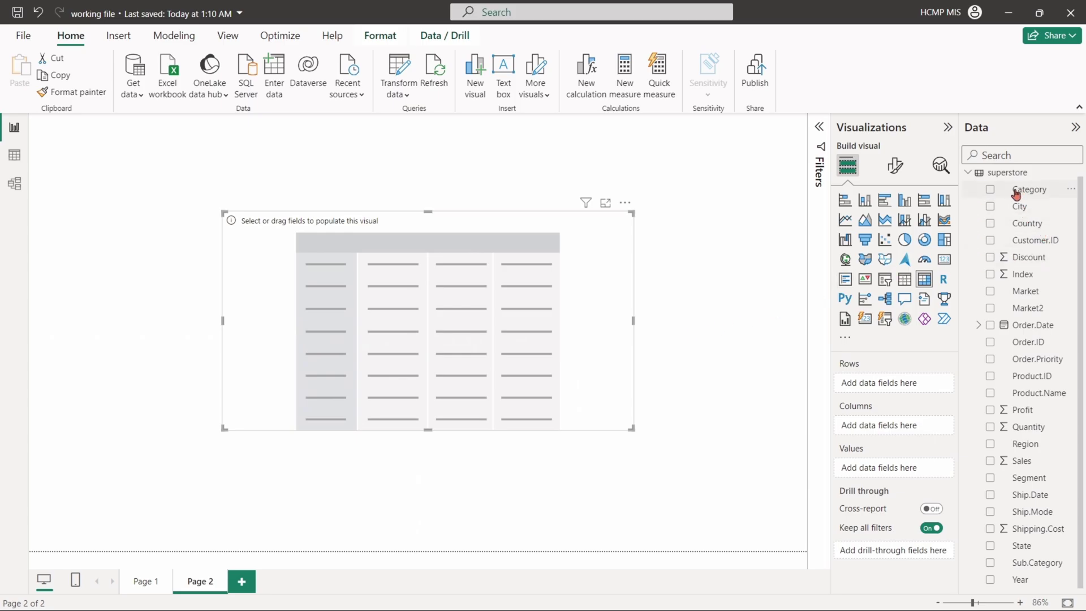
{"action": "left_click_drag", "start_coordinate": [1030, 191], "coordinate": [905, 388]}
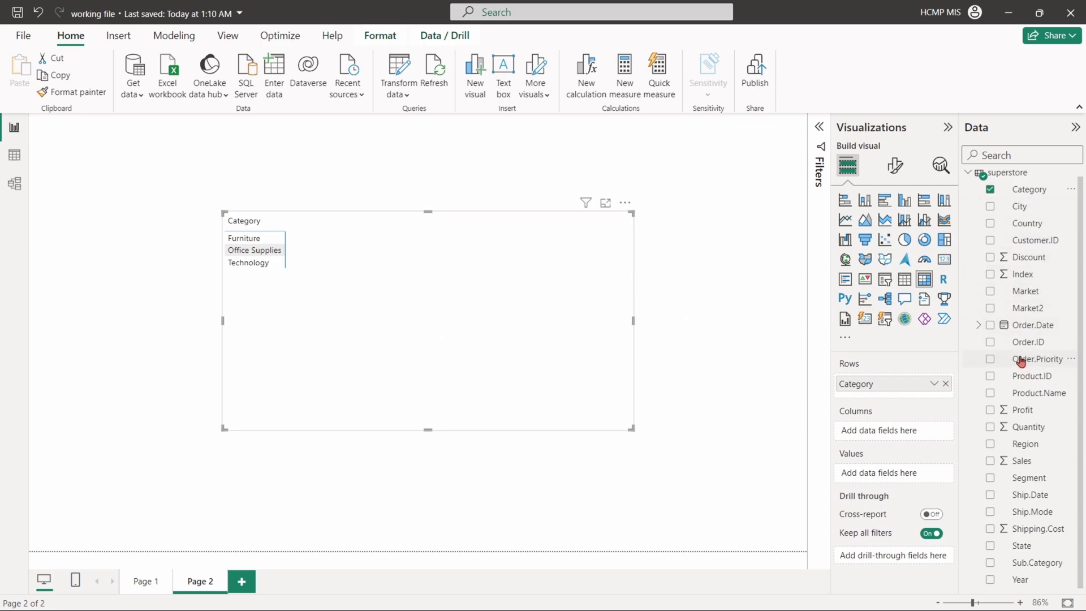
{"action": "left_click_drag", "start_coordinate": [1021, 361], "coordinate": [894, 430]}
{"action": "scroll", "coordinate": [367, 431], "scroll_direction": "up", "scroll_amount": 5}
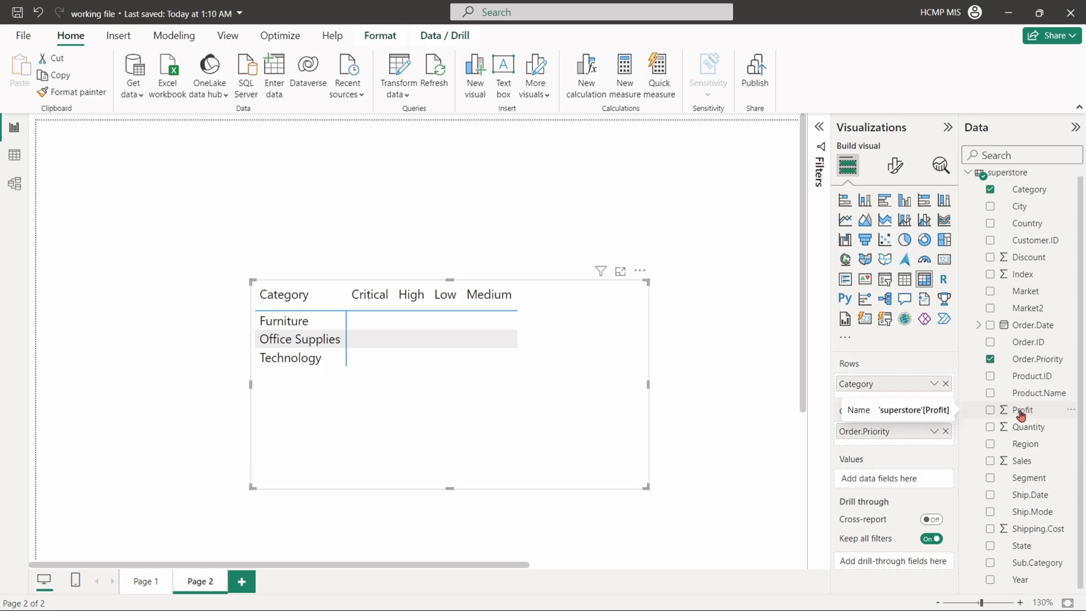
Step: Fill the matrix with Sum of Profit and reposition it up and left, showing the Total column
{"action": "left_click_drag", "start_coordinate": [1020, 413], "coordinate": [891, 480]}
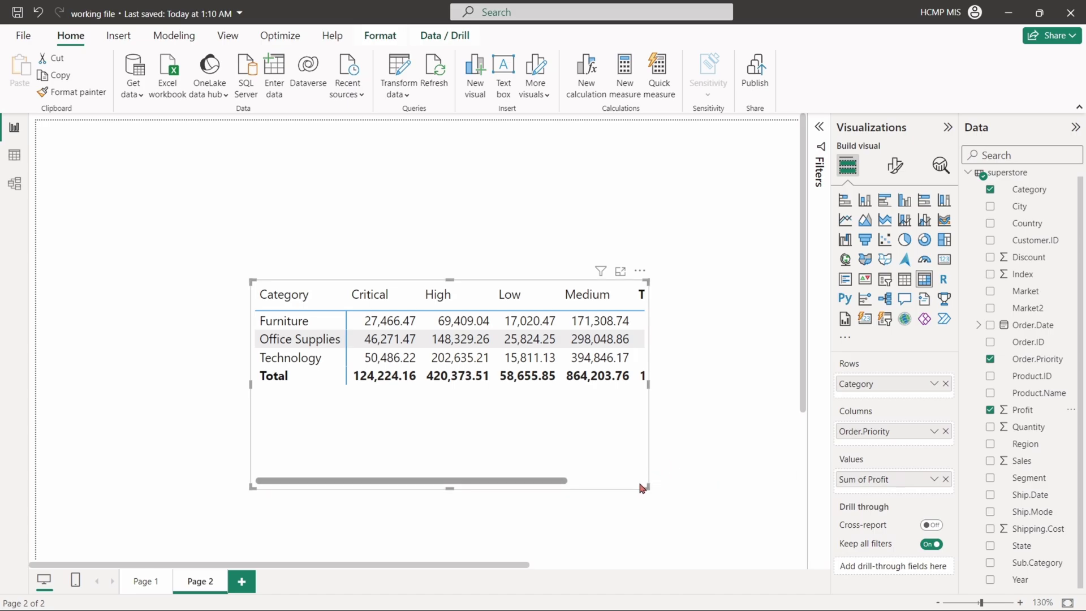
{"action": "left_click_drag", "start_coordinate": [644, 488], "coordinate": [727, 442]}
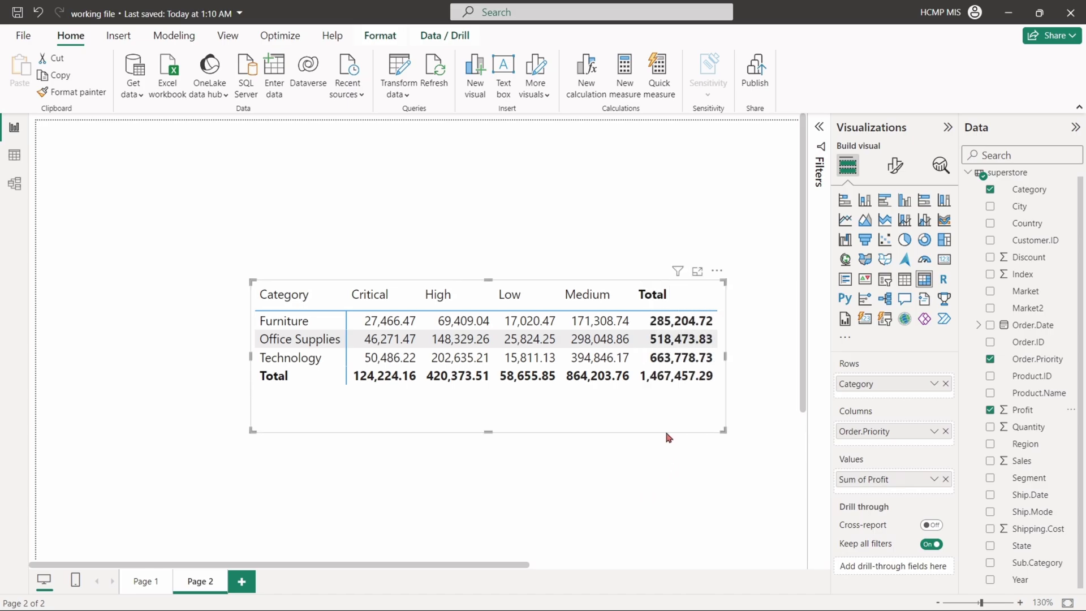
{"action": "left_click_drag", "start_coordinate": [664, 429], "coordinate": [602, 393]}
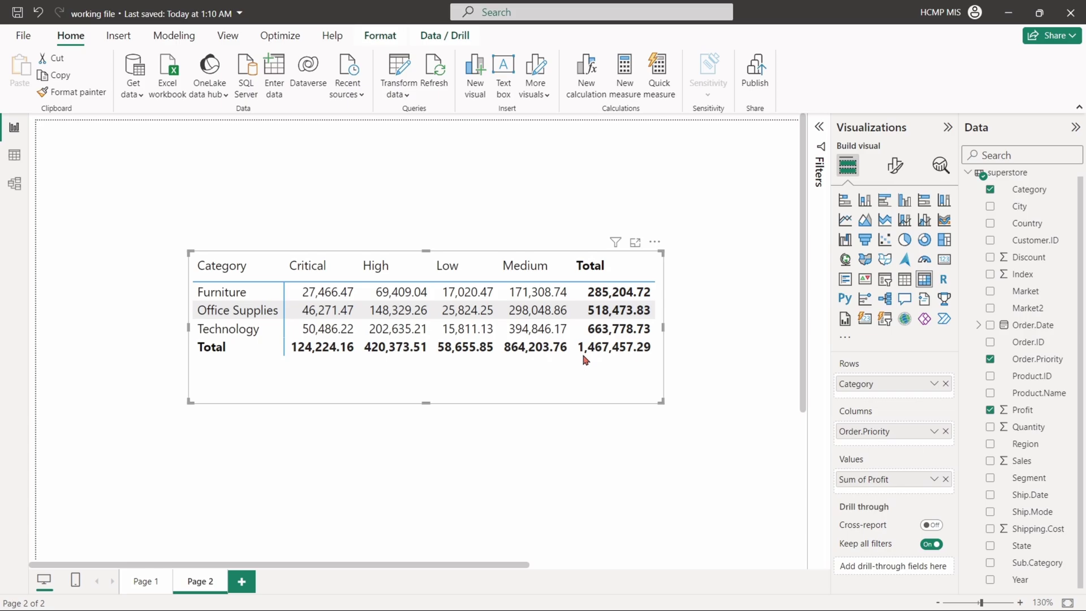
{"action": "left_click_drag", "start_coordinate": [637, 393], "coordinate": [566, 361]}
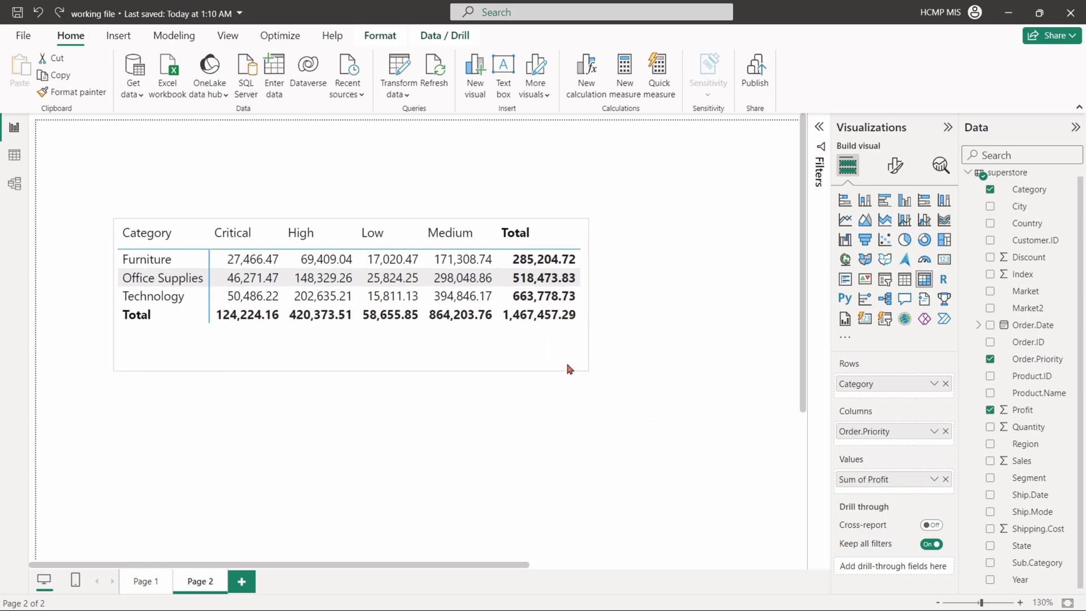
Step: Add Sum of Sales as a second matrix value and enlarge the matrix to fit
{"action": "left_click_drag", "start_coordinate": [1037, 465], "coordinate": [921, 488]}
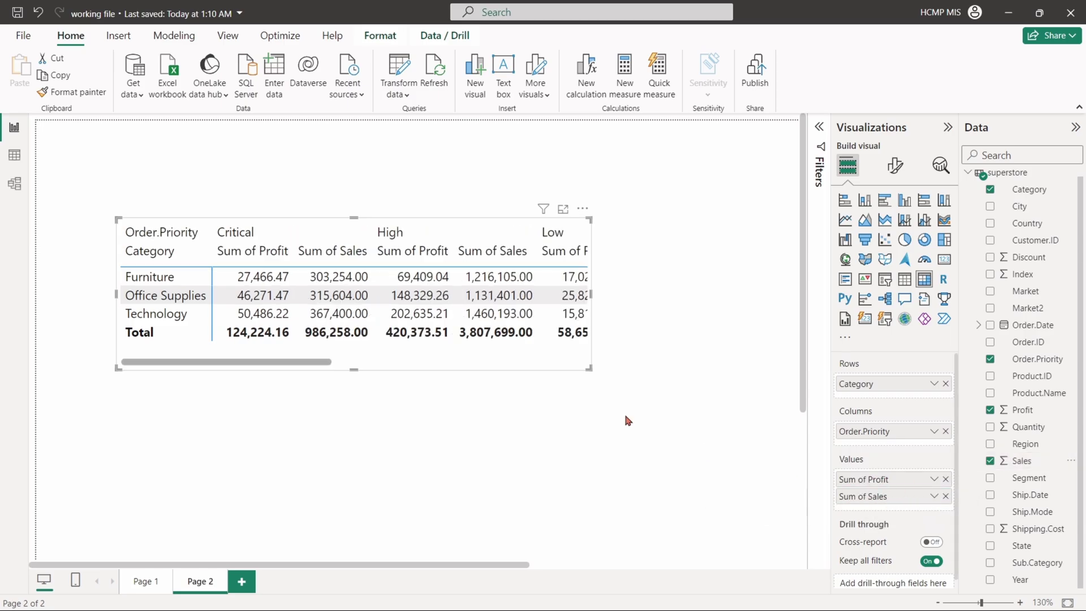
{"action": "left_click_drag", "start_coordinate": [589, 368], "coordinate": [781, 421]}
{"action": "scroll", "coordinate": [781, 422], "scroll_direction": "down", "scroll_amount": 1}
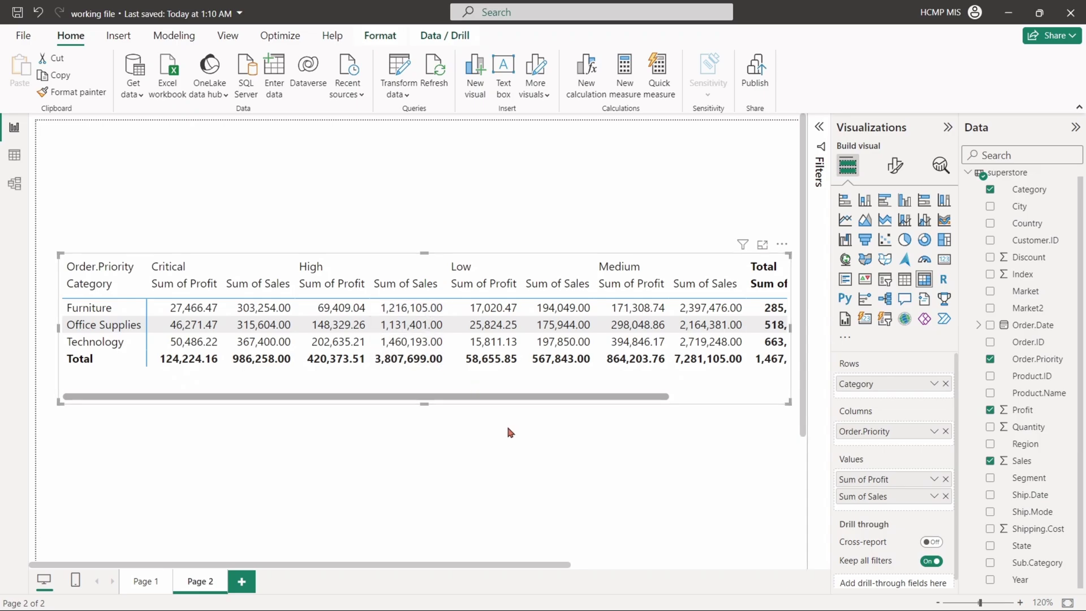
Step: Remove Sum of Sales, nest Segment under Category rows, and expand all categories
{"action": "left_click", "coordinate": [946, 496]}
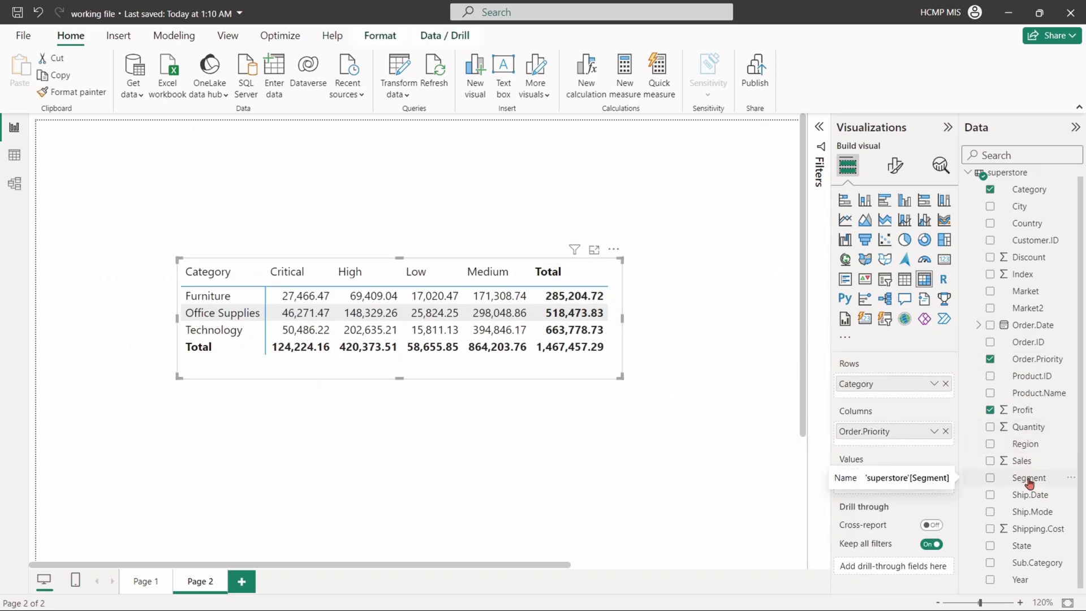
{"action": "left_click_drag", "start_coordinate": [1023, 479], "coordinate": [919, 396]}
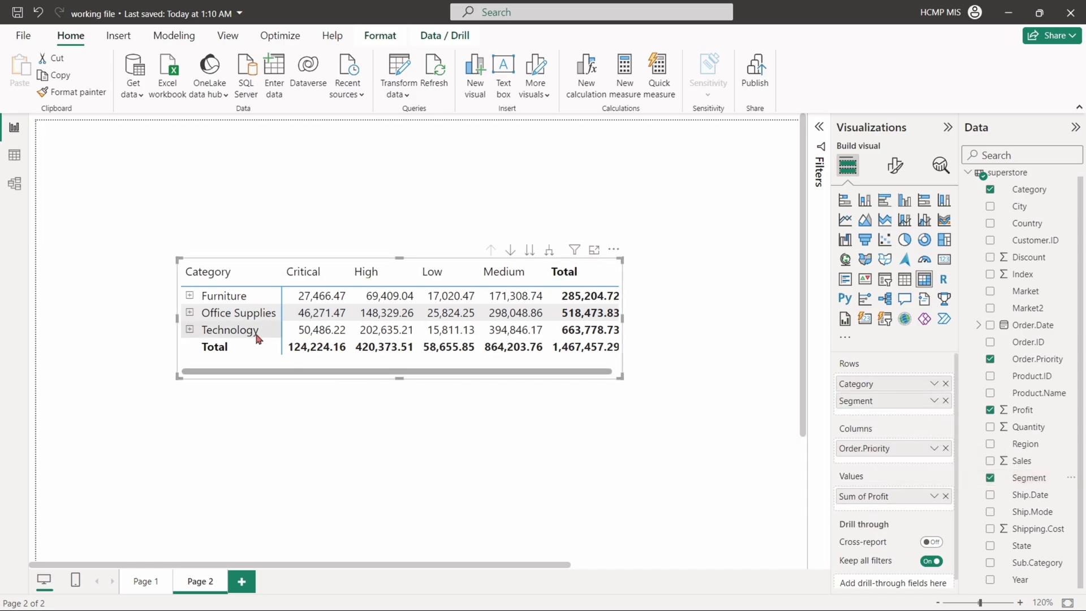
{"action": "right_click", "coordinate": [224, 307]}
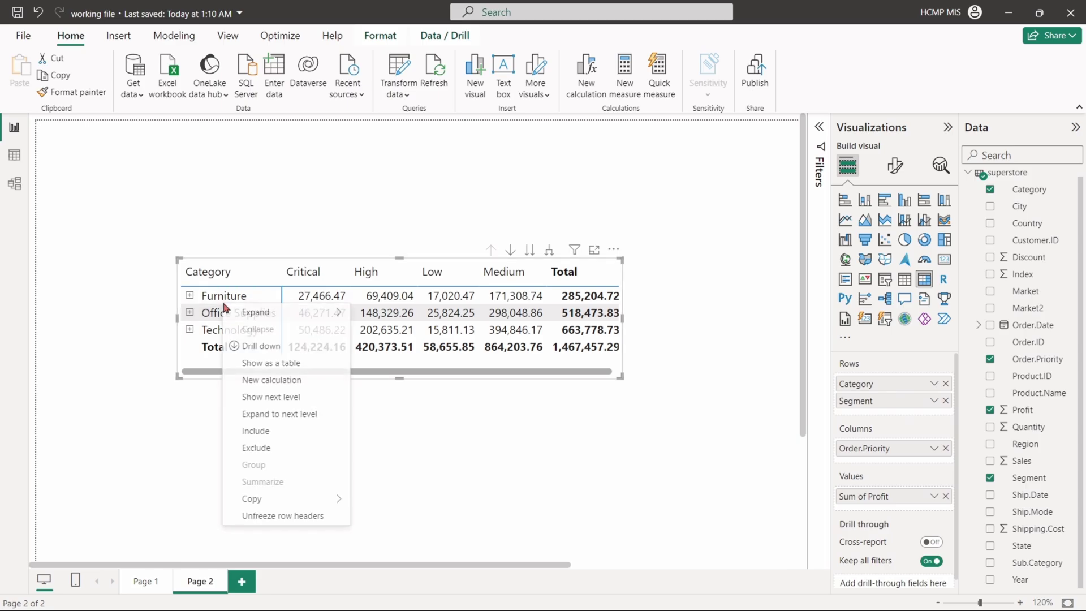
{"action": "mouse_move", "coordinate": [252, 312]}
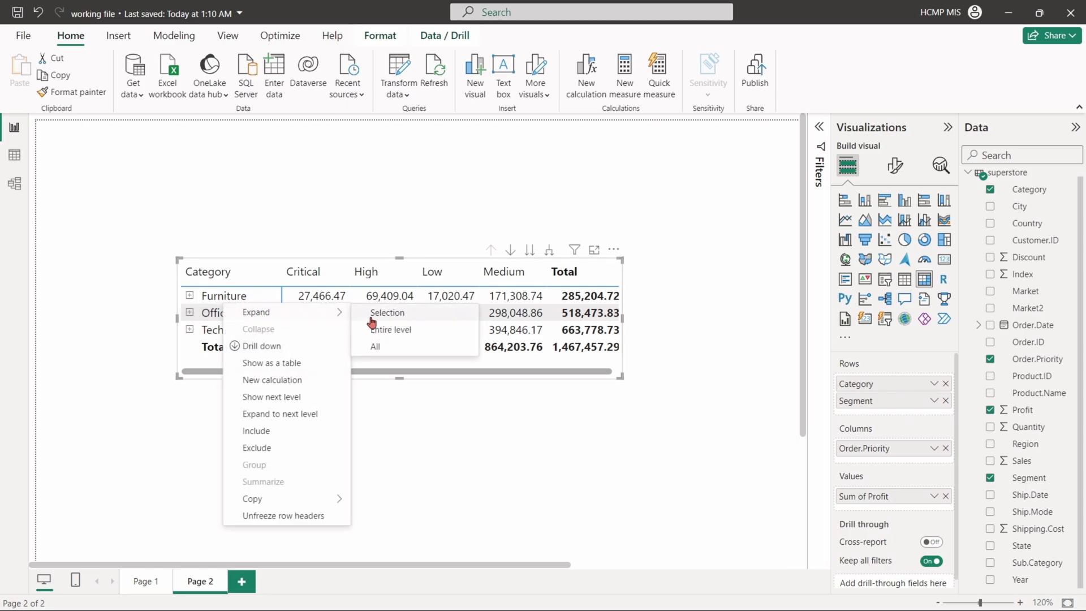
{"action": "left_click", "coordinate": [389, 349]}
Step: Enlarge the matrix and move Segment from rows into columns under Order.Priority
{"action": "left_click_drag", "start_coordinate": [622, 379], "coordinate": [642, 519]}
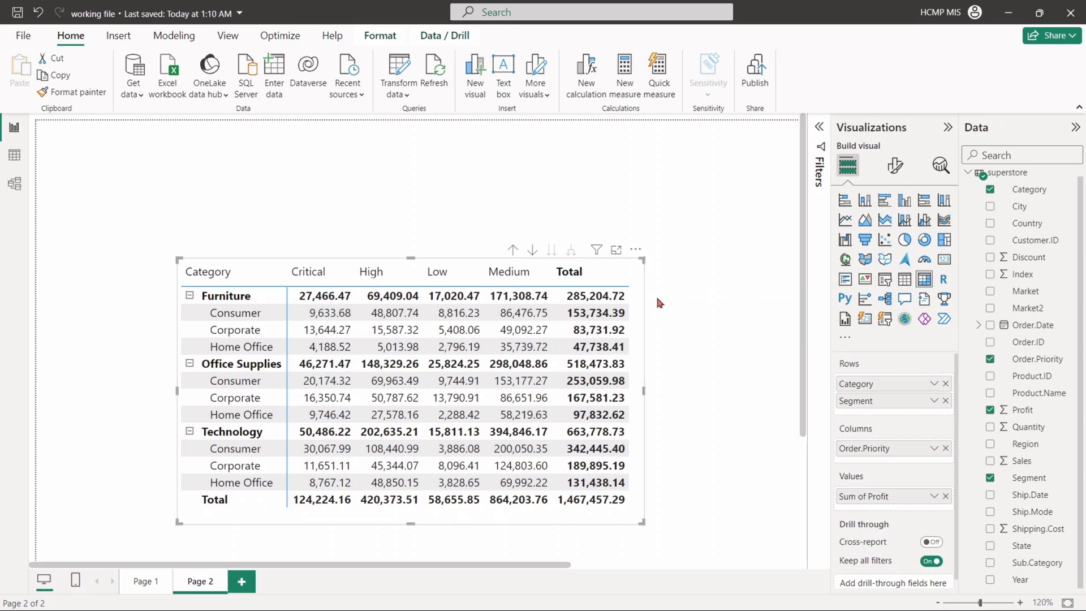
{"action": "left_click", "coordinate": [793, 409]}
{"action": "left_click_drag", "start_coordinate": [860, 403], "coordinate": [865, 461]}
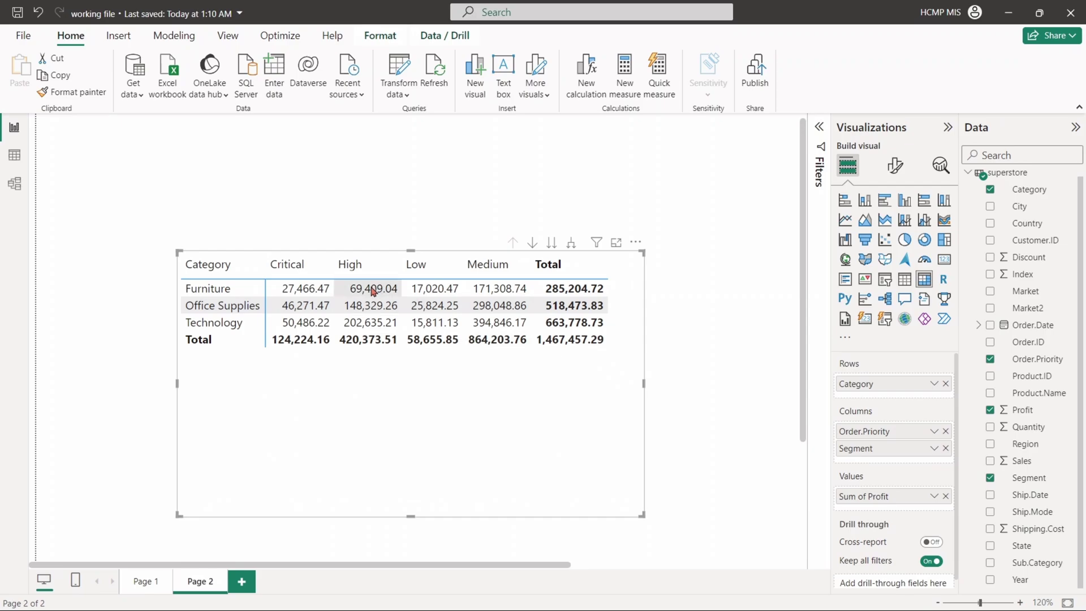
Step: Expand each Order.Priority column into Consumer, Corporate and Home Office, widening the matrix leftward
{"action": "right_click", "coordinate": [303, 266]}
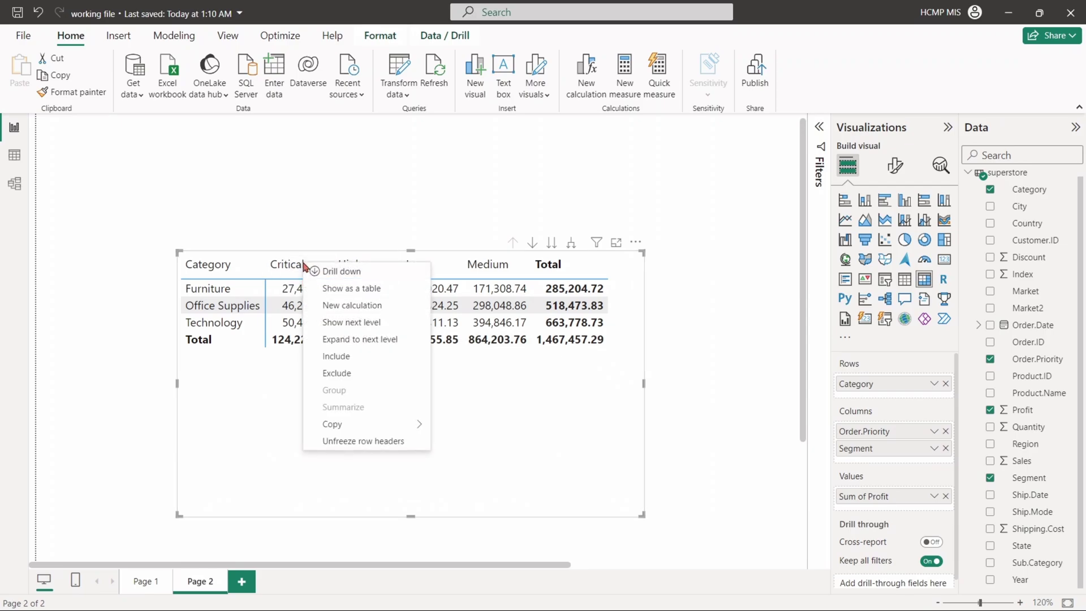
{"action": "left_click", "coordinate": [385, 340]}
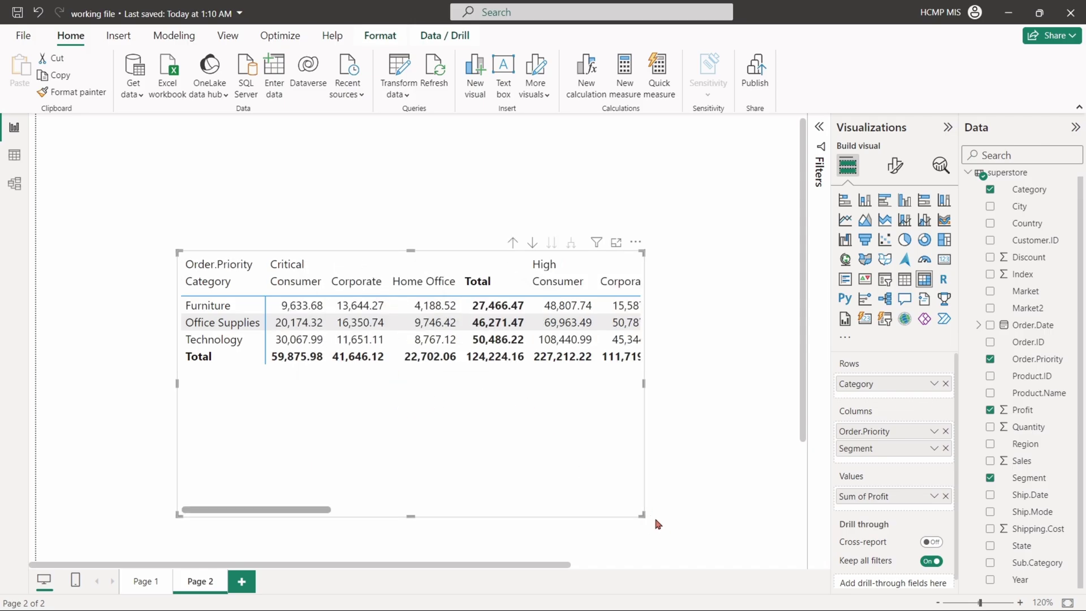
{"action": "left_click_drag", "start_coordinate": [642, 514], "coordinate": [786, 429]}
{"action": "left_click_drag", "start_coordinate": [412, 369], "coordinate": [320, 382]}
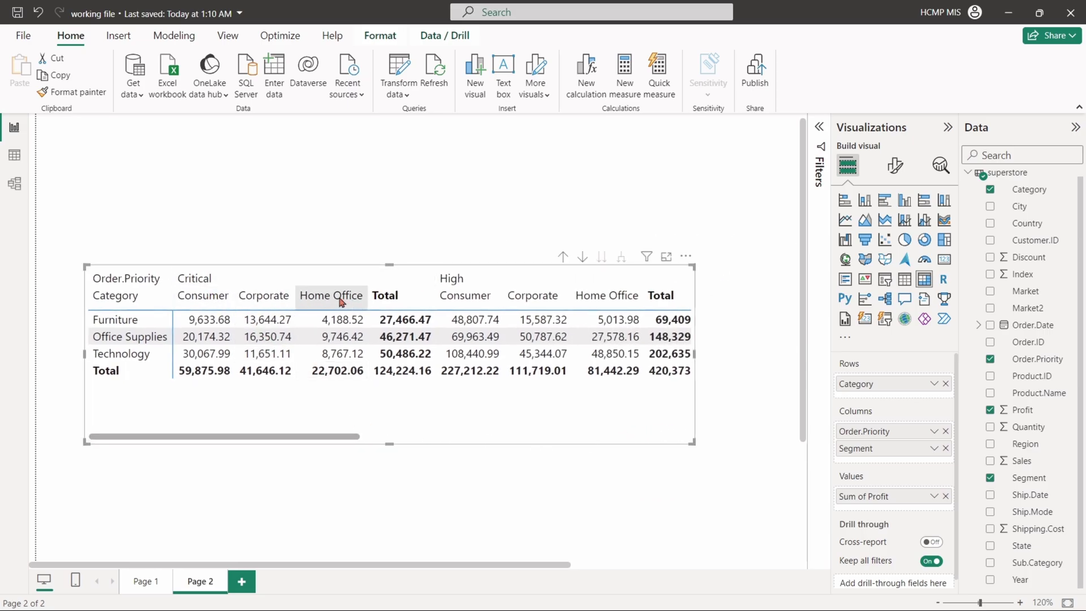
{"action": "left_click_drag", "start_coordinate": [247, 436], "coordinate": [536, 434]}
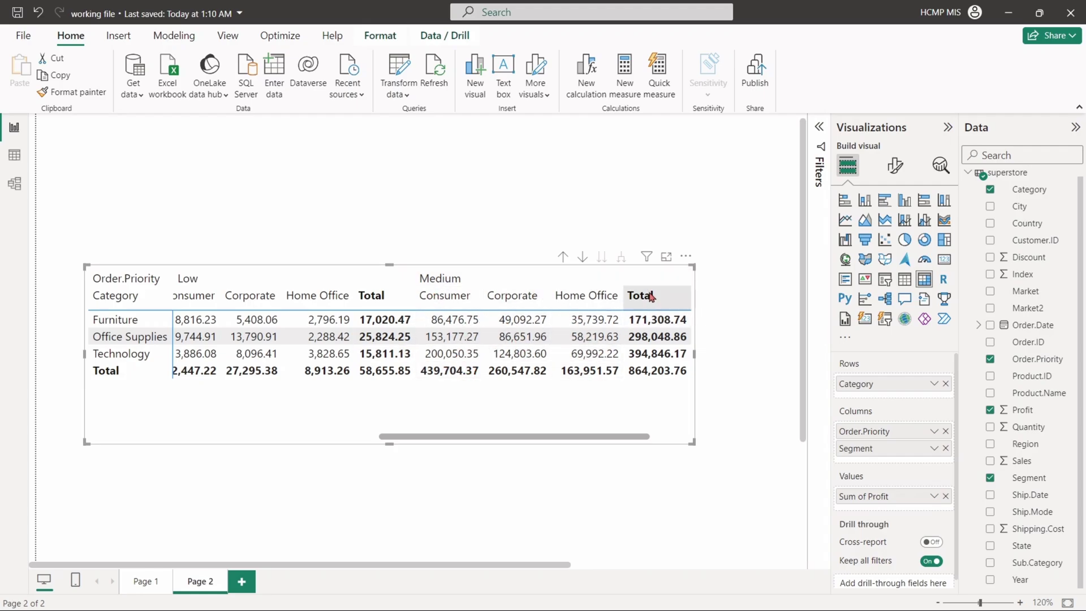
{"action": "left_click_drag", "start_coordinate": [639, 437], "coordinate": [678, 441]}
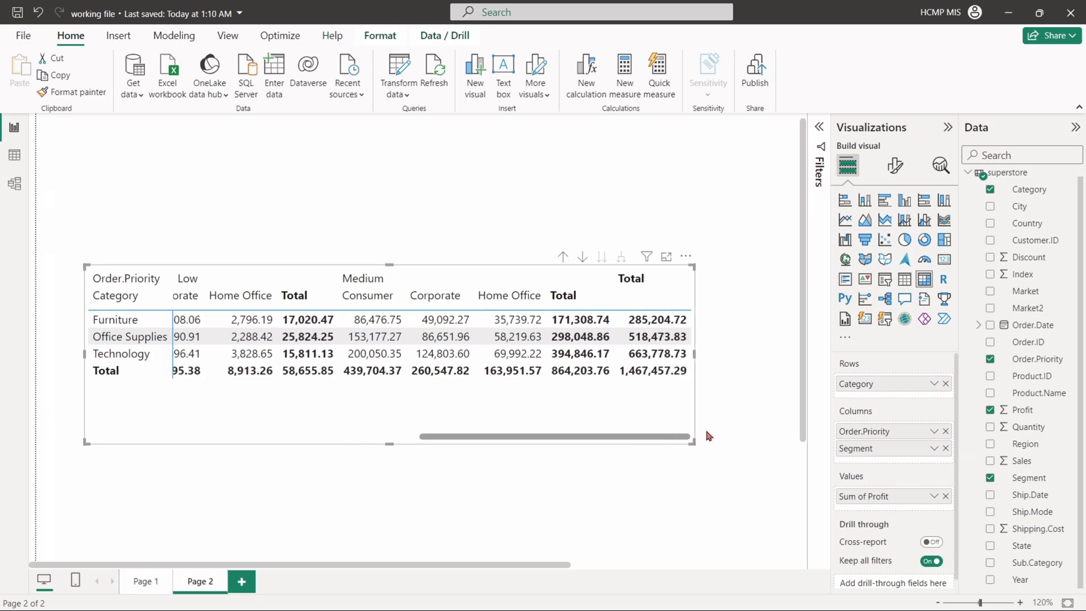
{"action": "scroll", "coordinate": [447, 370], "scroll_direction": "up", "scroll_amount": 5}
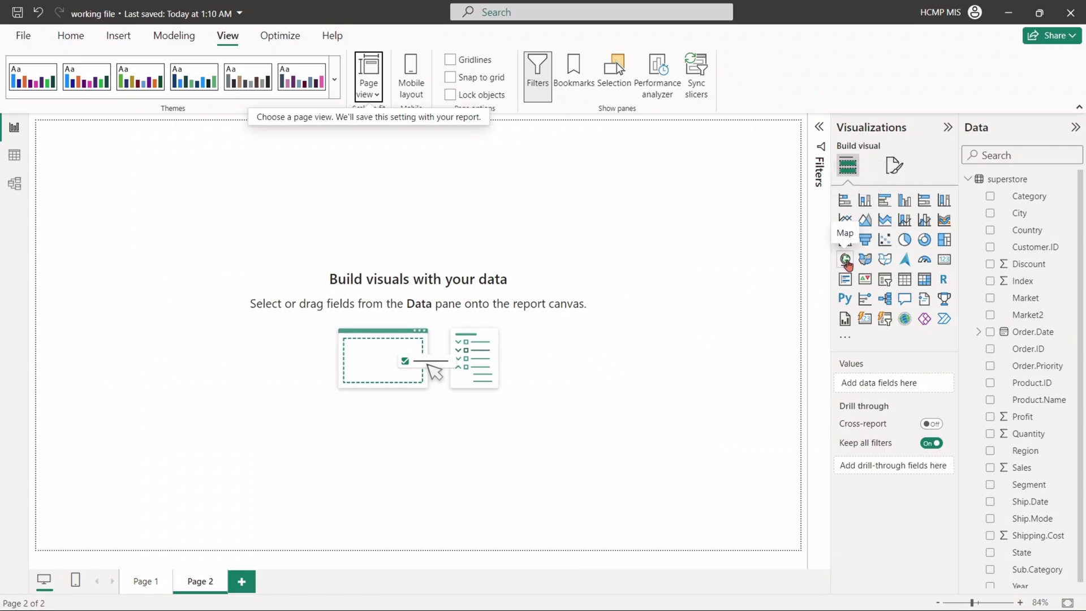
Step: Add an enlarged map with Country locations and Profit-sized bubbles, zooming around to inspect it
{"action": "left_click", "coordinate": [844, 258]}
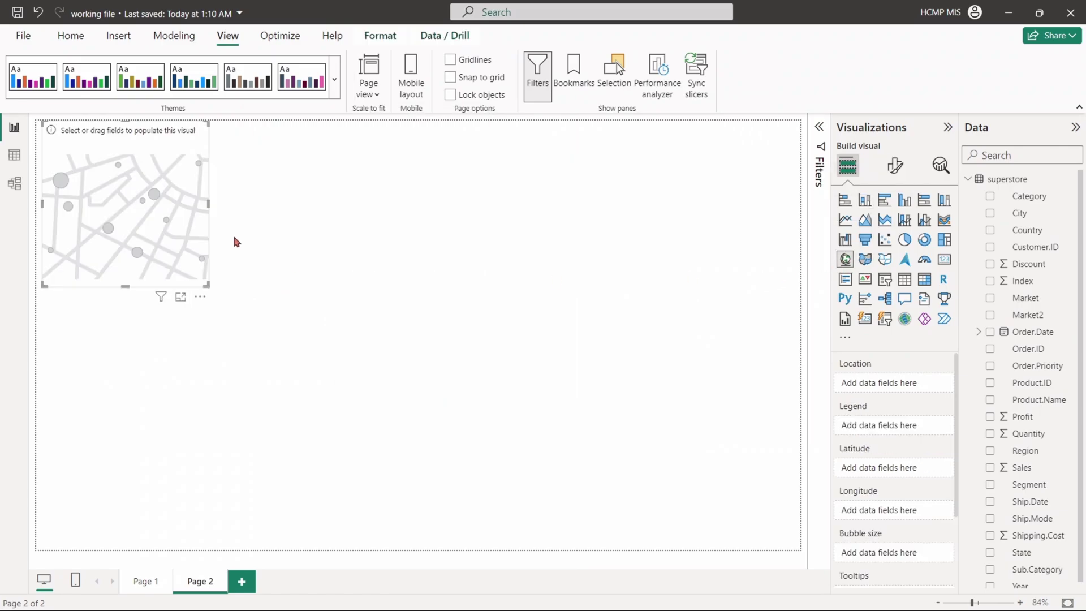
{"action": "left_click_drag", "start_coordinate": [137, 189], "coordinate": [338, 290]}
{"action": "left_click_drag", "start_coordinate": [409, 388], "coordinate": [572, 431]}
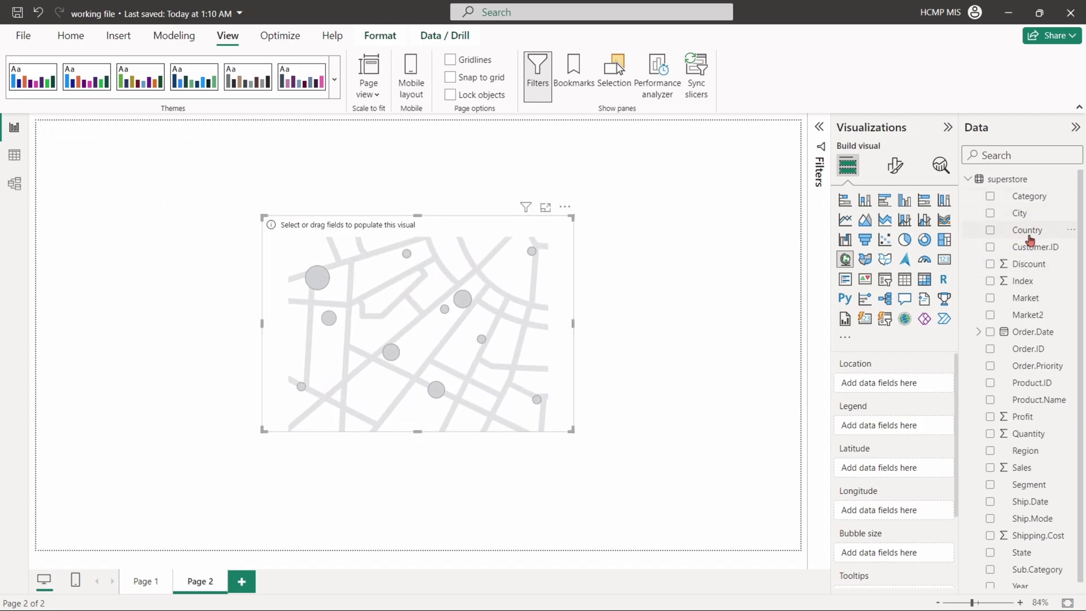
{"action": "left_click_drag", "start_coordinate": [1028, 236], "coordinate": [904, 388]}
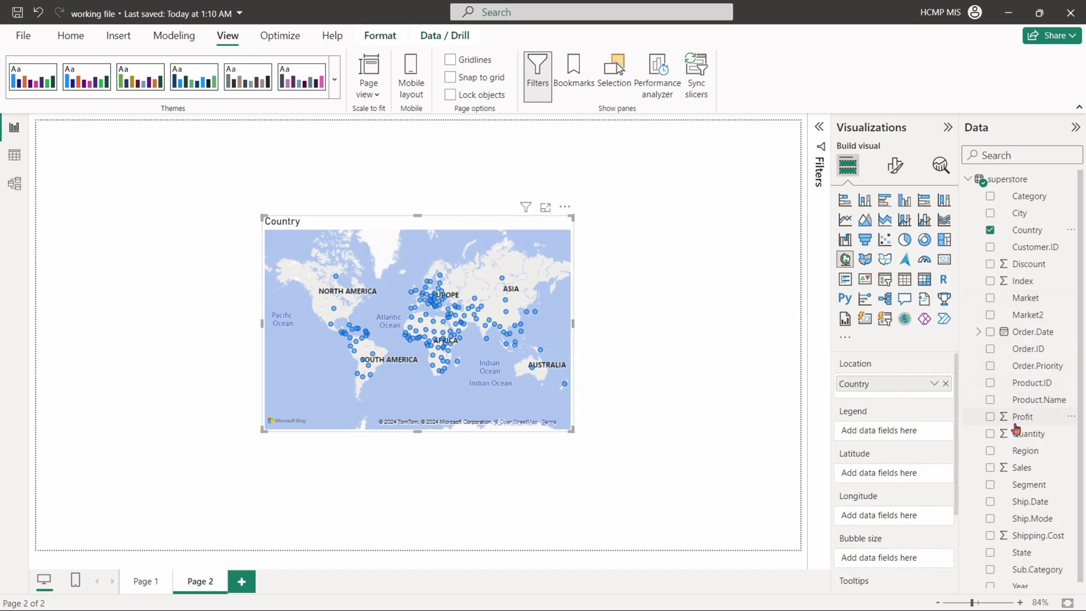
{"action": "left_click_drag", "start_coordinate": [1020, 423], "coordinate": [895, 561]}
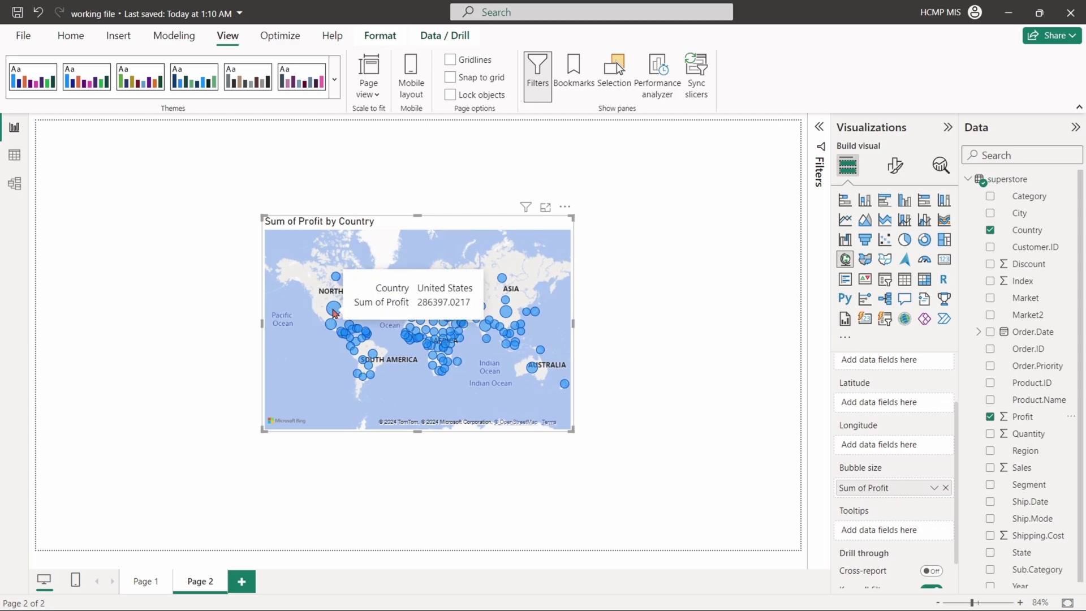
{"action": "scroll", "coordinate": [419, 331], "scroll_direction": "up", "scroll_amount": 5}
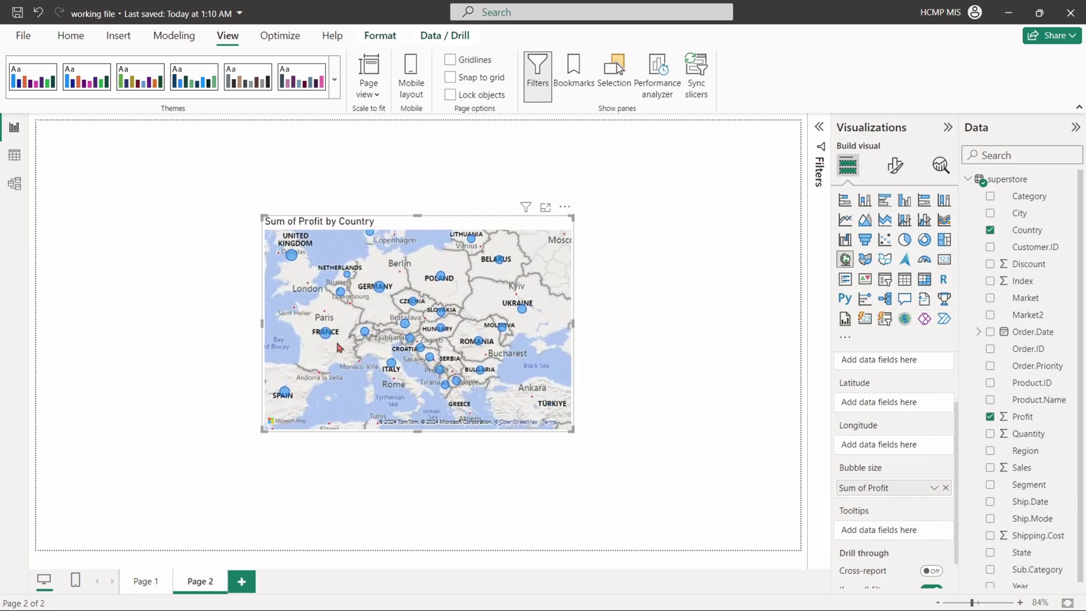
{"action": "scroll", "coordinate": [492, 376], "scroll_direction": "down", "scroll_amount": 4}
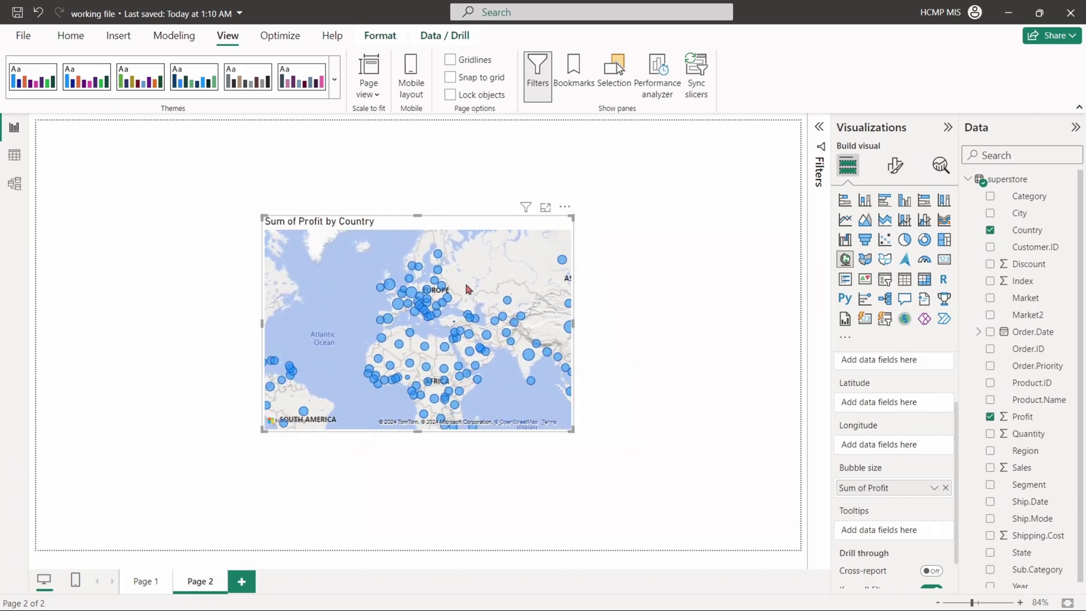
{"action": "scroll", "coordinate": [499, 368], "scroll_direction": "down", "scroll_amount": 4}
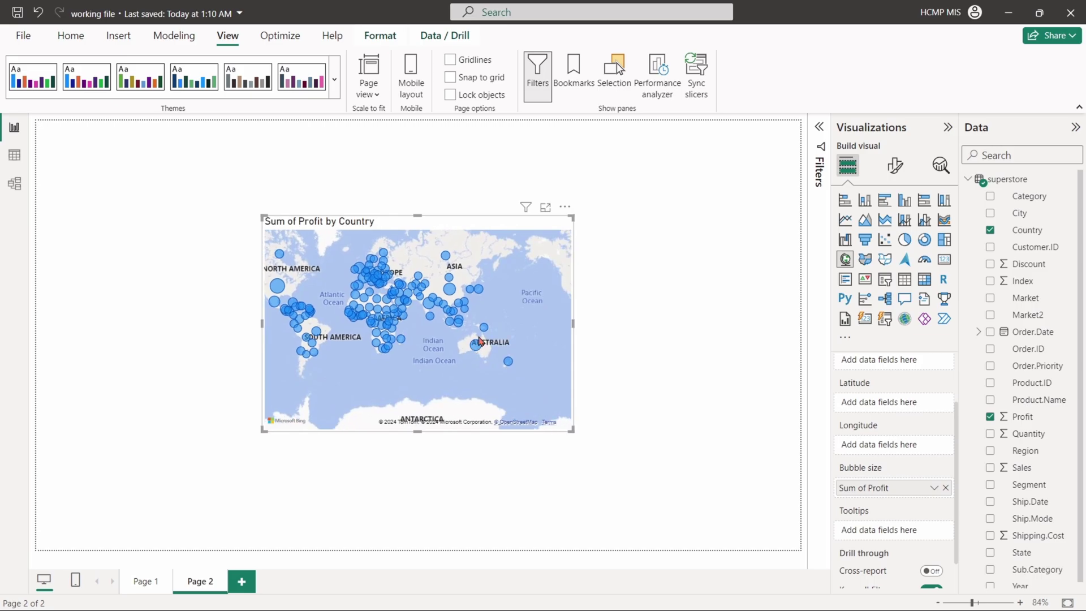
{"action": "scroll", "coordinate": [480, 341], "scroll_direction": "up", "scroll_amount": 5}
{"action": "scroll", "coordinate": [480, 340], "scroll_direction": "down", "scroll_amount": 1}
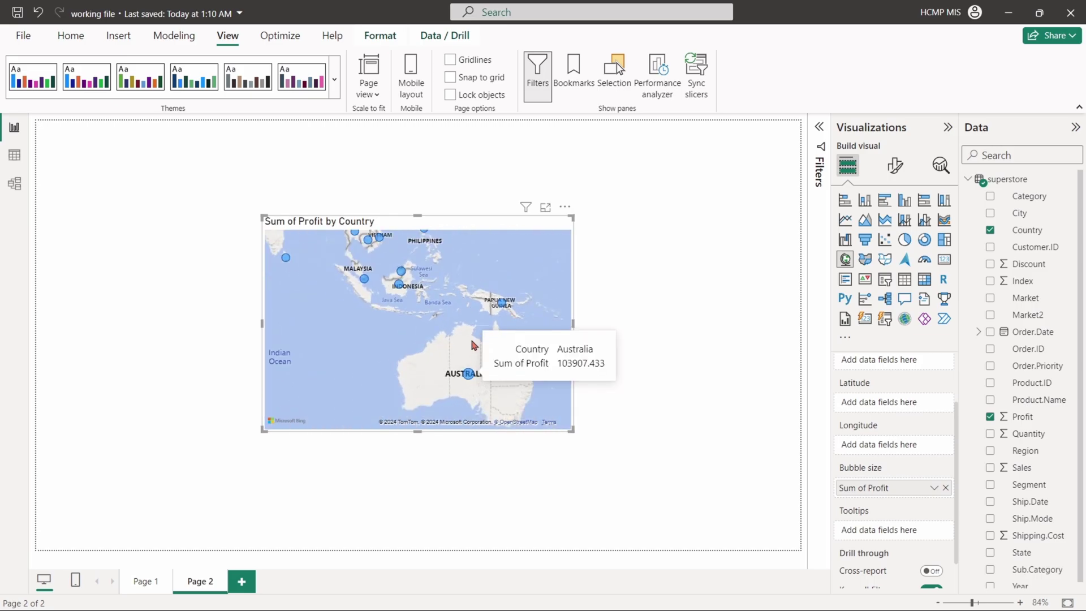
{"action": "scroll", "coordinate": [501, 308], "scroll_direction": "down", "scroll_amount": 4}
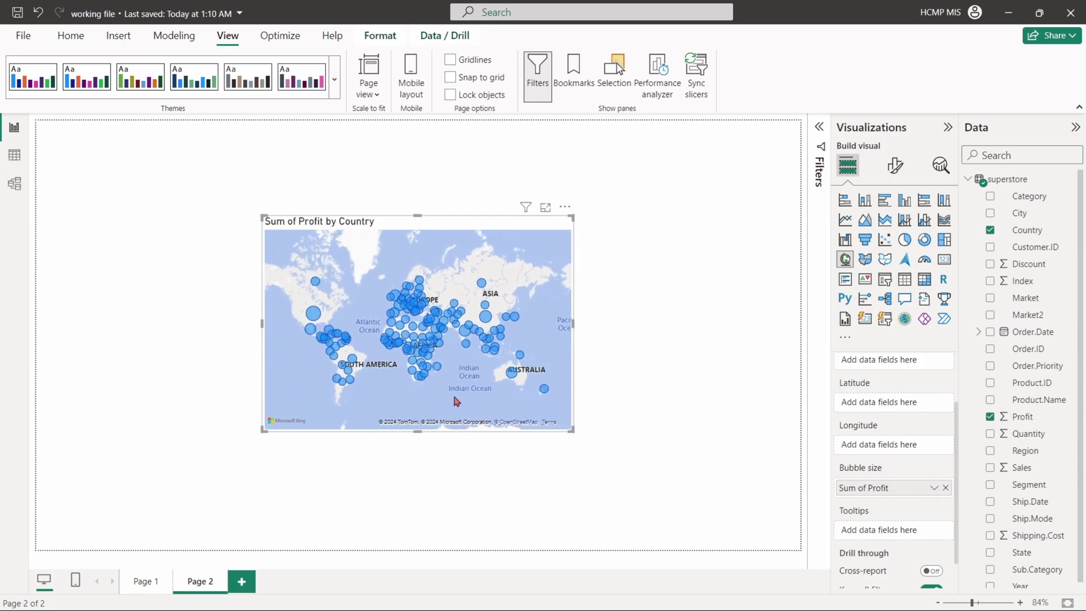
{"action": "scroll", "coordinate": [344, 333], "scroll_direction": "up", "scroll_amount": 1}
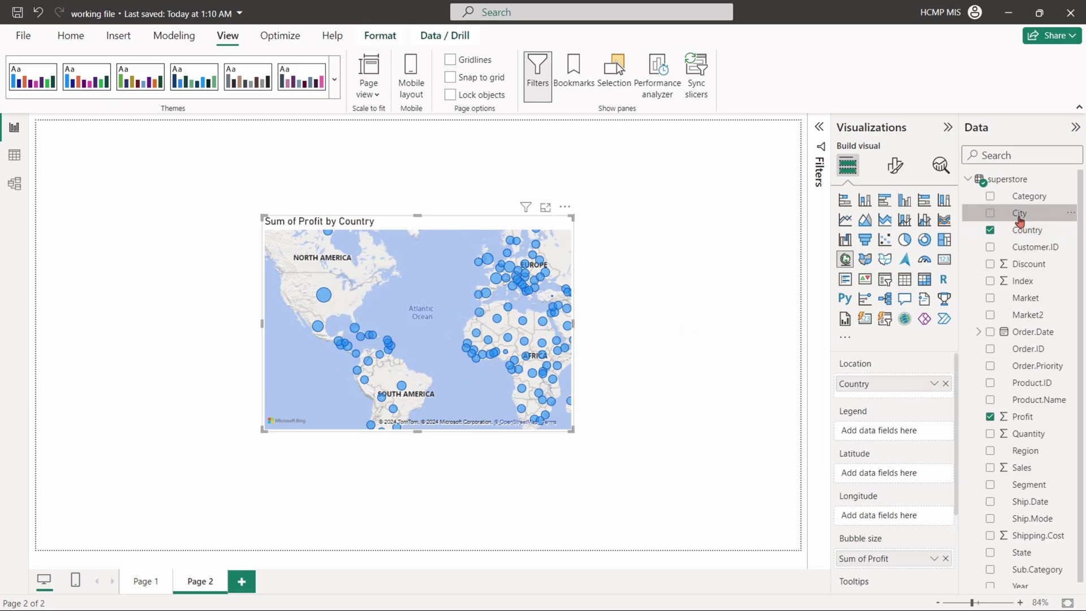
Step: Replace Country with City as the map's location, enlarge the map, and zoom into Europe
{"action": "left_click_drag", "start_coordinate": [1019, 220], "coordinate": [898, 390]}
{"action": "left_click_drag", "start_coordinate": [571, 430], "coordinate": [633, 471]}
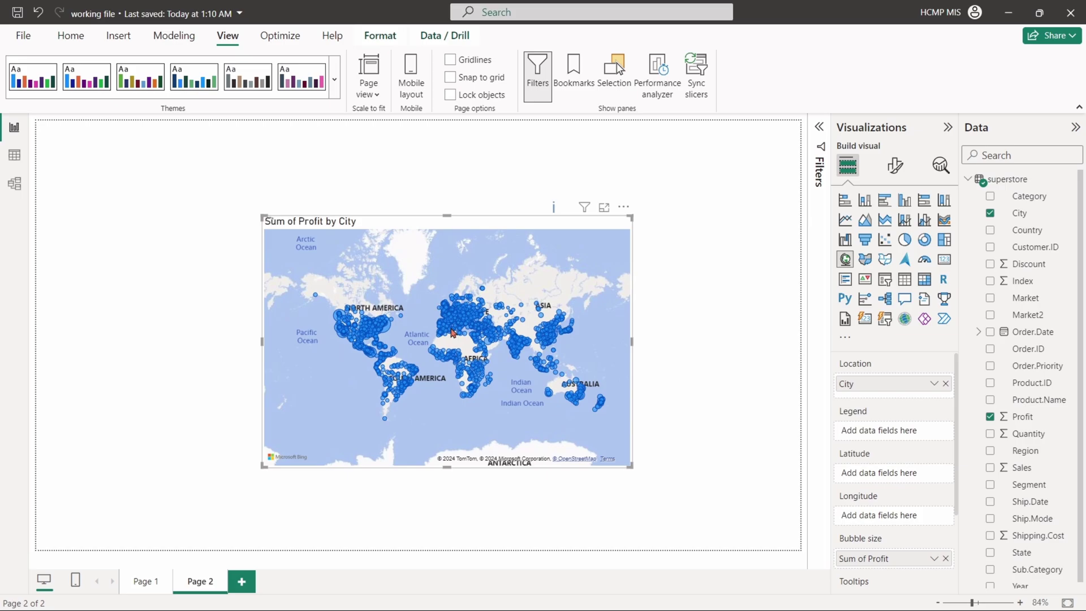
{"action": "scroll", "coordinate": [454, 327], "scroll_direction": "up", "scroll_amount": 5}
{"action": "scroll", "coordinate": [462, 342], "scroll_direction": "up", "scroll_amount": 2}
{"action": "scroll", "coordinate": [419, 308], "scroll_direction": "up", "scroll_amount": 3}
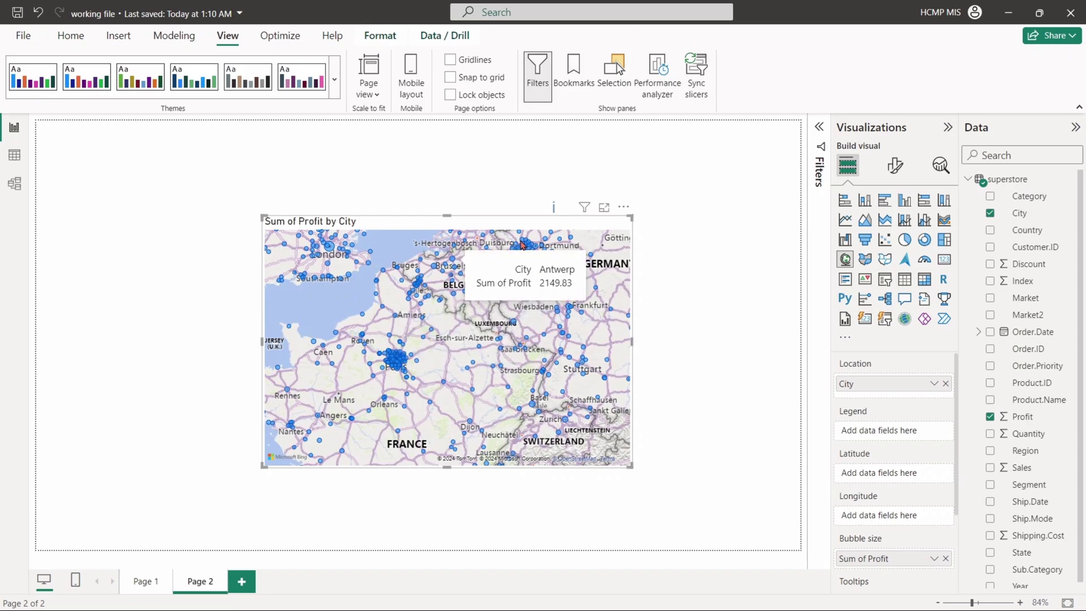
{"action": "scroll", "coordinate": [523, 249], "scroll_direction": "down", "scroll_amount": 5}
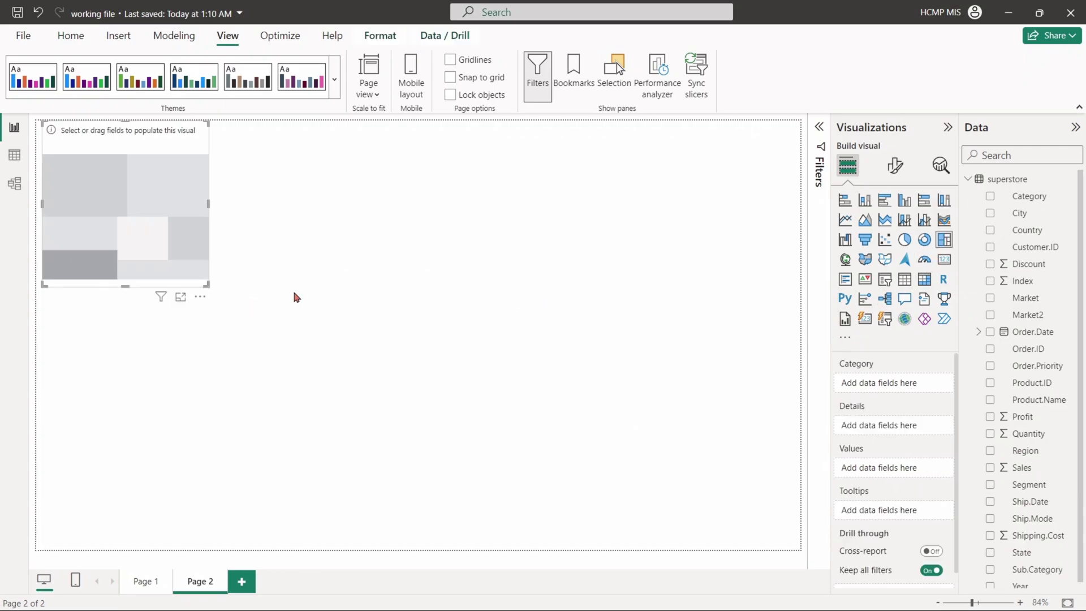
Step: Add a treemap with Region as Category and Sales as Values, then size and centre it
{"action": "left_click_drag", "start_coordinate": [293, 295], "coordinate": [432, 359]}
{"action": "left_click_drag", "start_coordinate": [476, 402], "coordinate": [556, 406]}
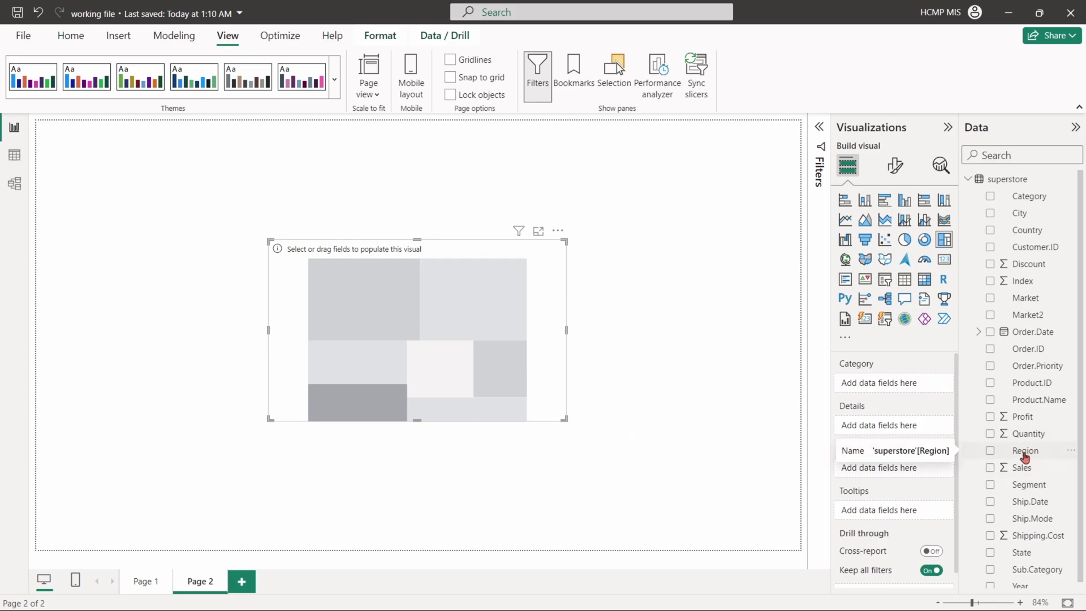
{"action": "left_click_drag", "start_coordinate": [1024, 450], "coordinate": [893, 389]}
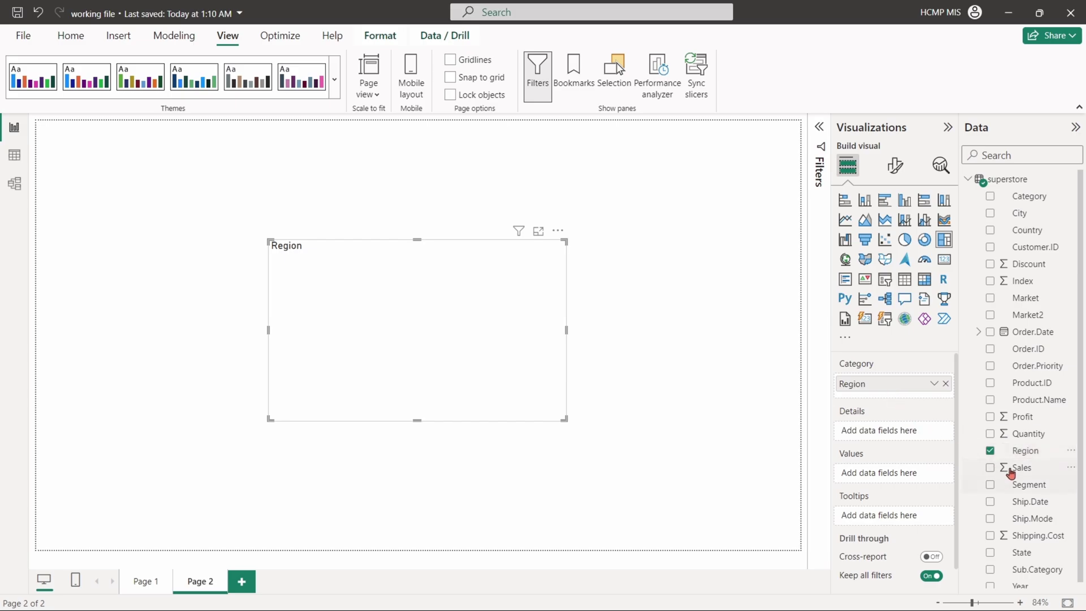
{"action": "mouse_move", "coordinate": [1011, 473]}
{"action": "left_mouse_down"}
{"action": "mouse_move", "coordinate": [849, 470]}
{"action": "mouse_move", "coordinate": [893, 474]}
{"action": "left_mouse_up"}
{"action": "mouse_move", "coordinate": [565, 420]}
{"action": "left_mouse_down"}
{"action": "mouse_move", "coordinate": [737, 496]}
{"action": "mouse_move", "coordinate": [766, 430]}
{"action": "mouse_move", "coordinate": [434, 407]}
{"action": "mouse_move", "coordinate": [431, 506]}
{"action": "left_mouse_up"}
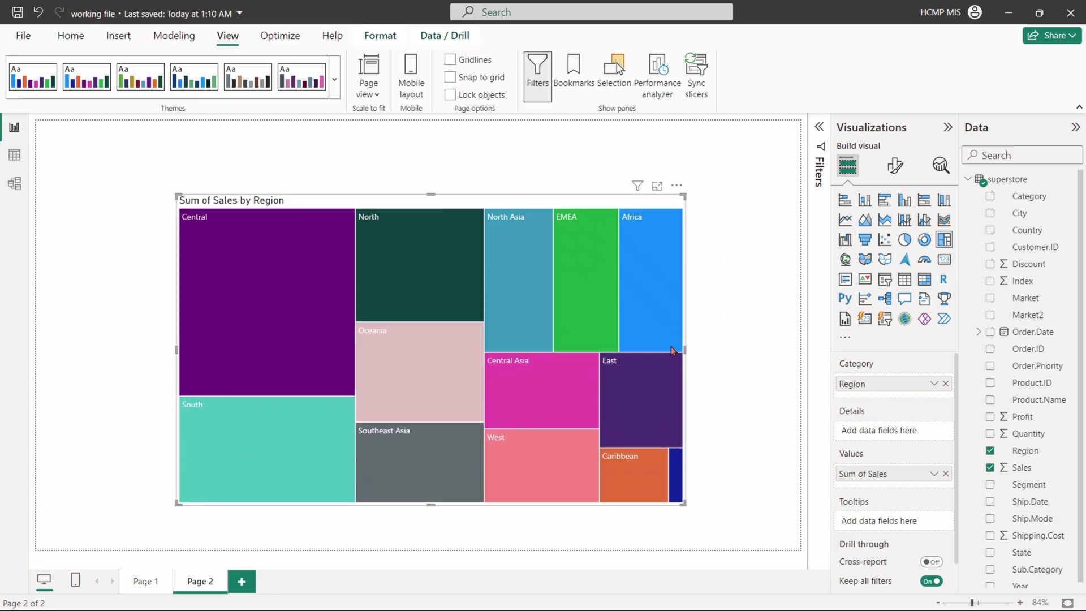
{"action": "left_click_drag", "start_coordinate": [684, 349], "coordinate": [630, 312]}
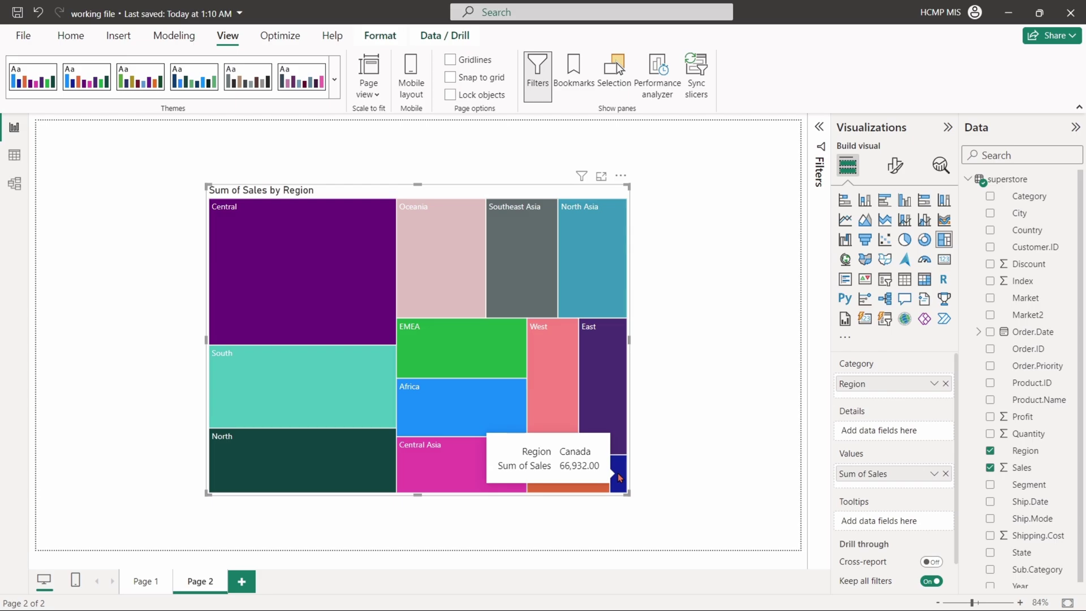
Step: Shrink the Sum of Sales by Region treemap from its bottom-right corner
{"action": "left_click", "coordinate": [674, 385]}
{"action": "left_click_drag", "start_coordinate": [629, 498], "coordinate": [559, 434]}
{"action": "left_click", "coordinate": [640, 393]}
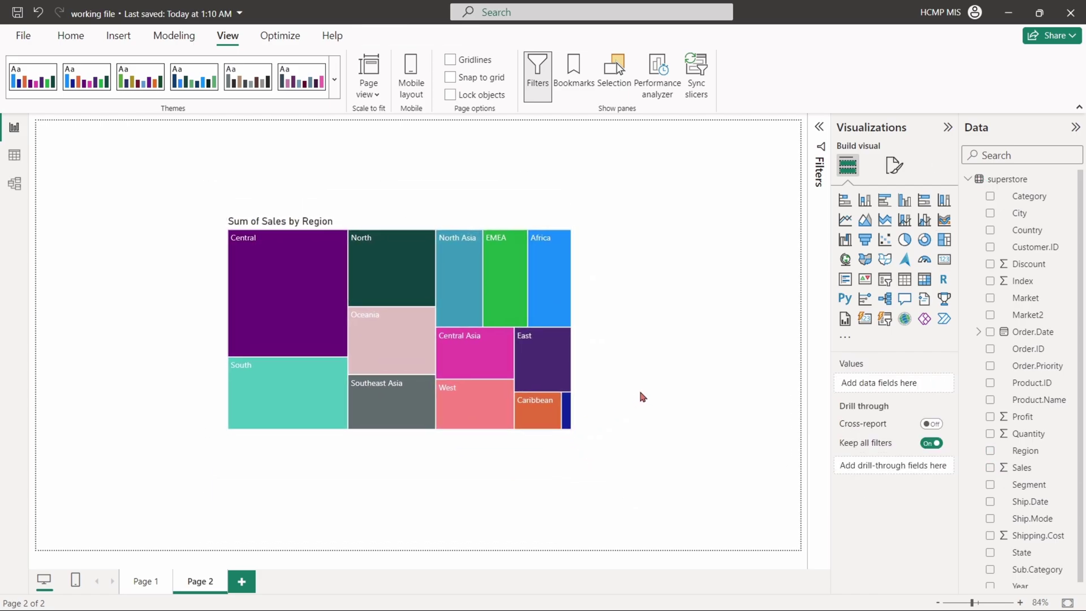